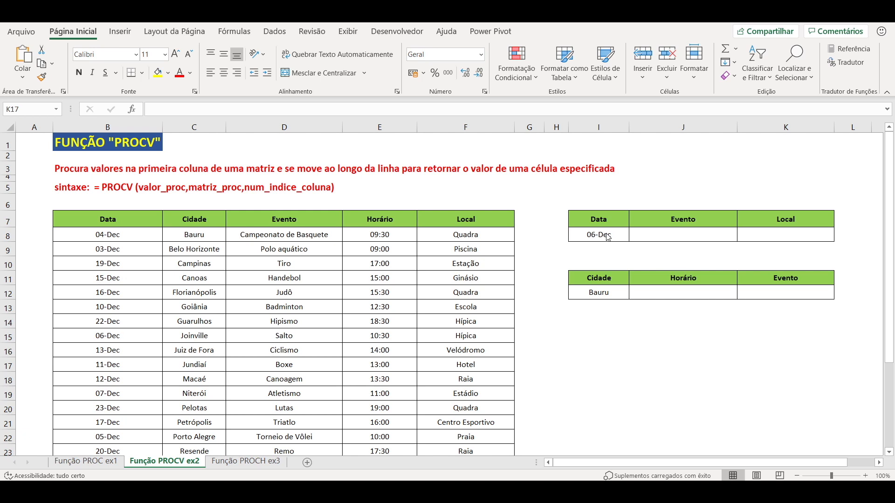
Sort the events table by the Data column from oldest to newest
click(105, 238)
click(105, 238)
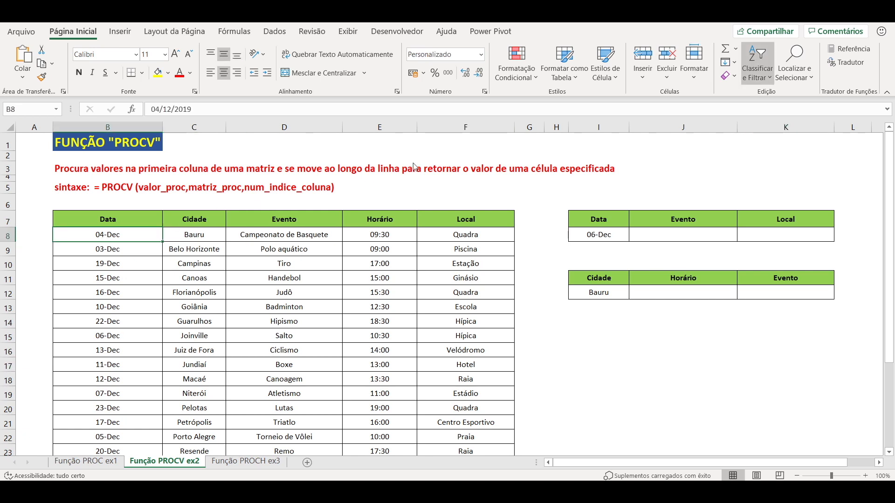
click(771, 79)
key(Down)
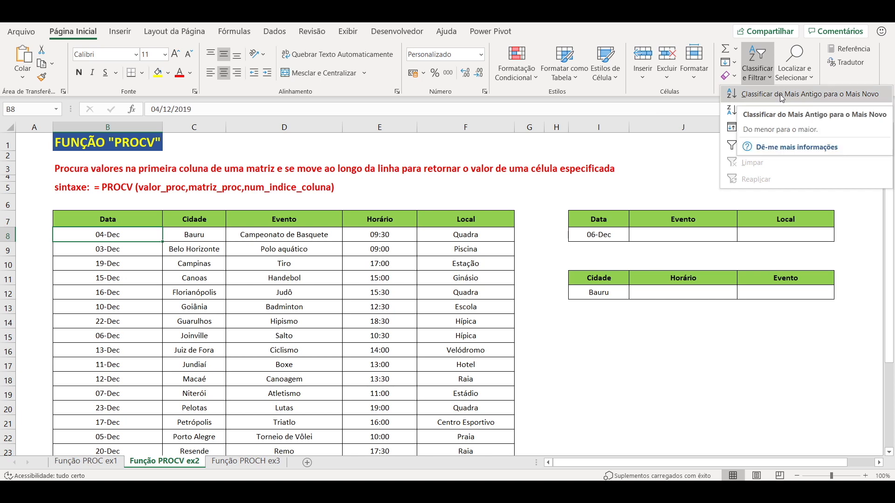
click(781, 96)
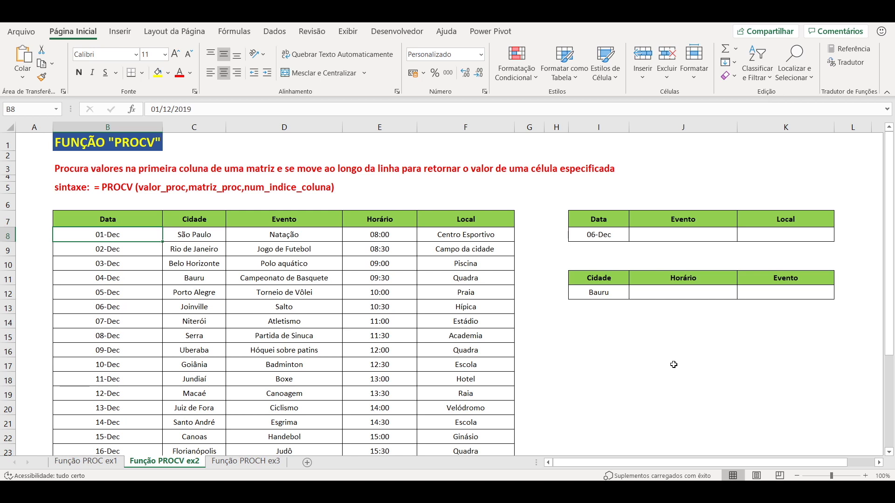
click(598, 336)
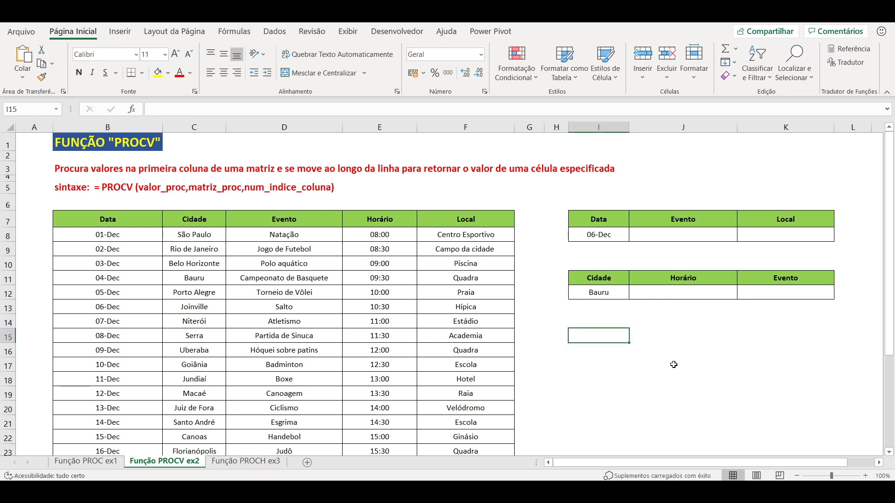
click(602, 235)
click(634, 237)
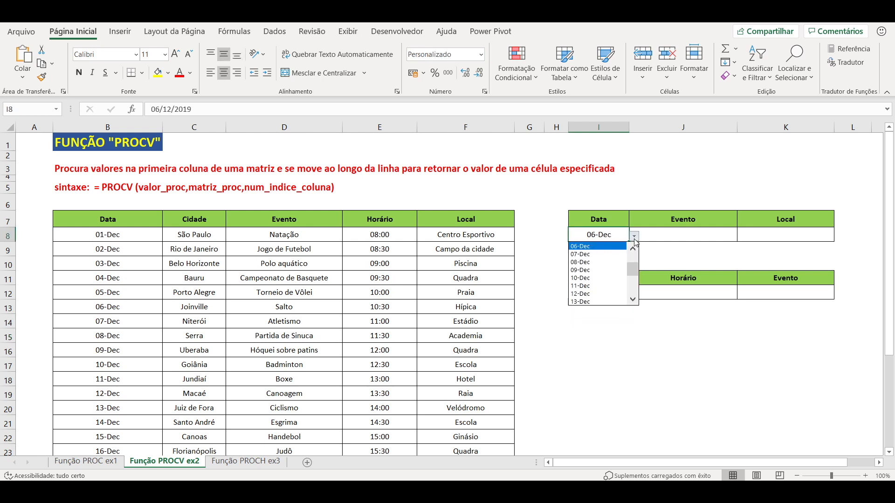
scroll(632, 270, up, 2)
drag(631, 264, 632, 273)
click(755, 235)
Enter =PROCV(I8,B7:F30,3,FALSO) in J8 to look up the Evento for the date in I8
click(698, 237)
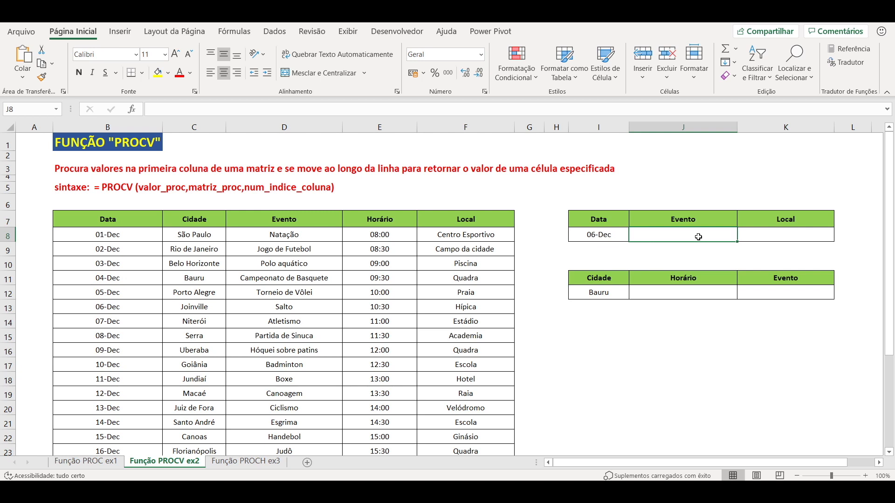
text(=proc)
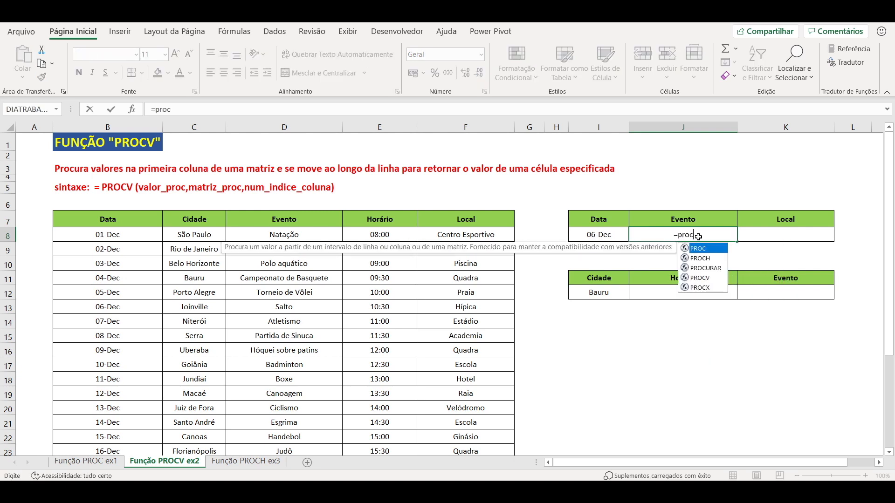
text(v()
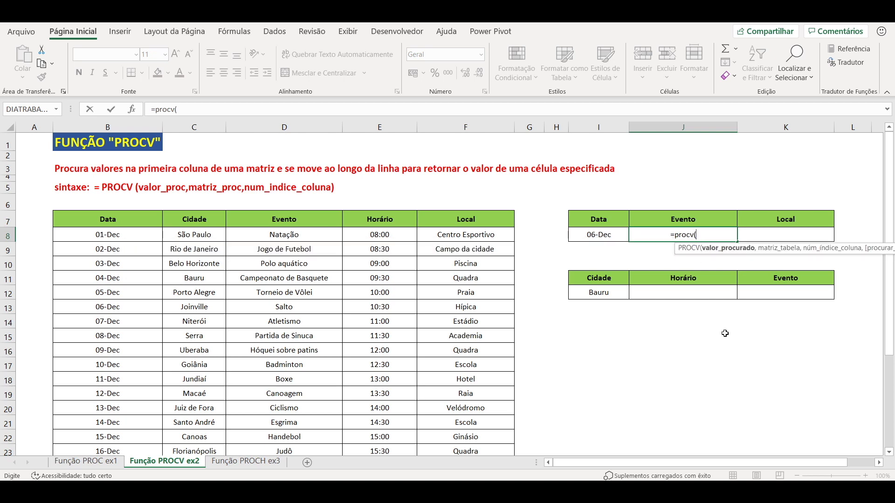
click(609, 235)
text(,)
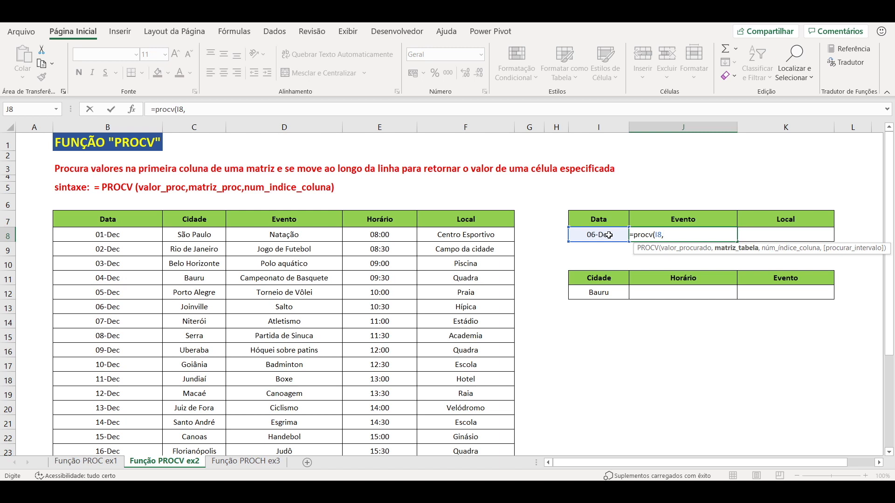
drag(120, 222, 492, 429)
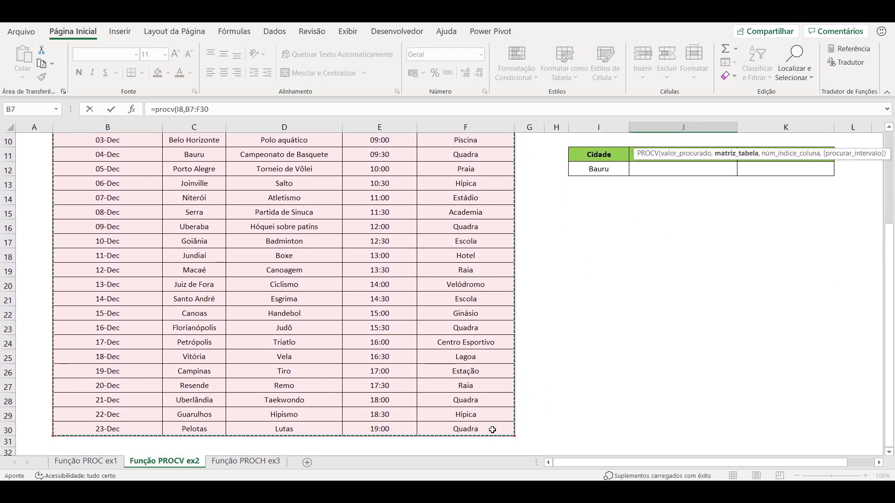
text(,)
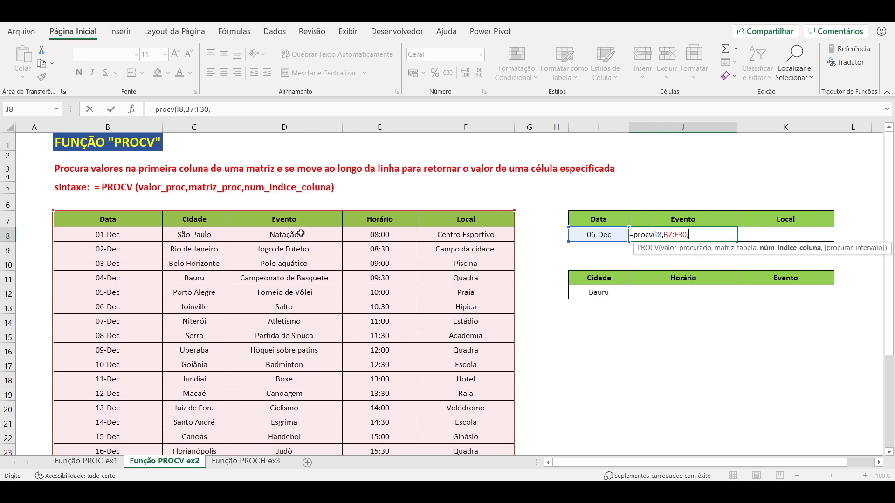
text(3)
text(,)
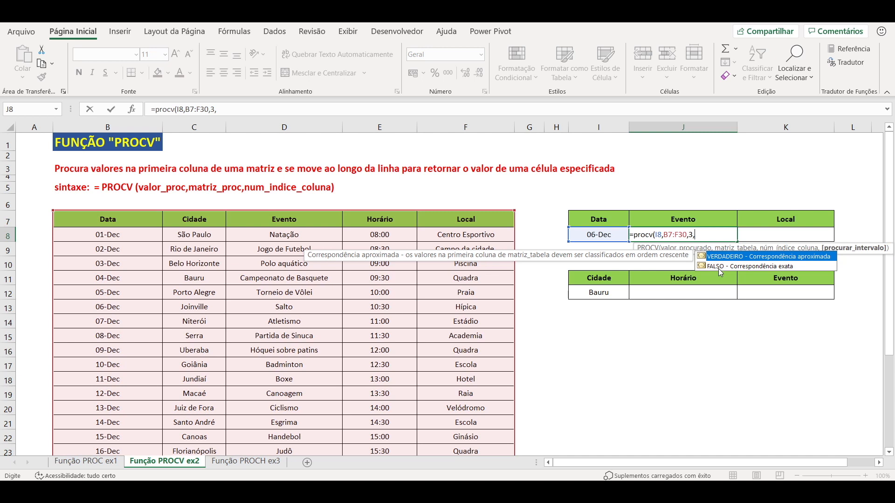
click(717, 268)
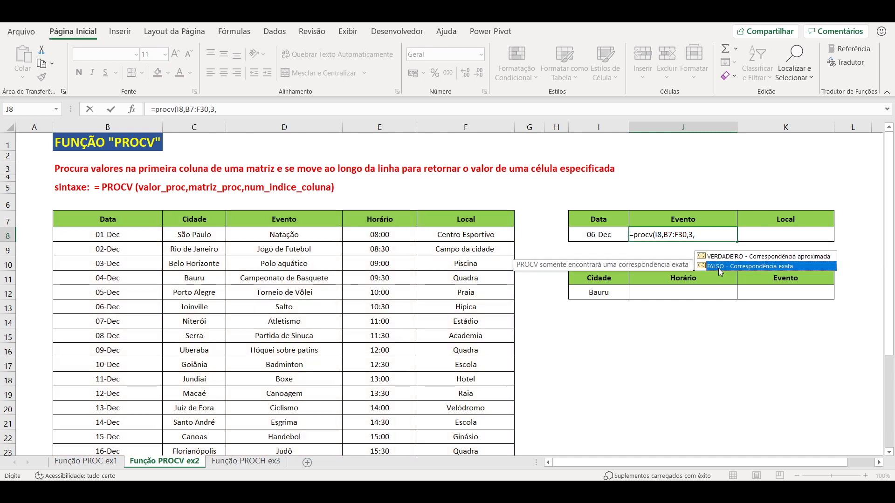
double_click(720, 268)
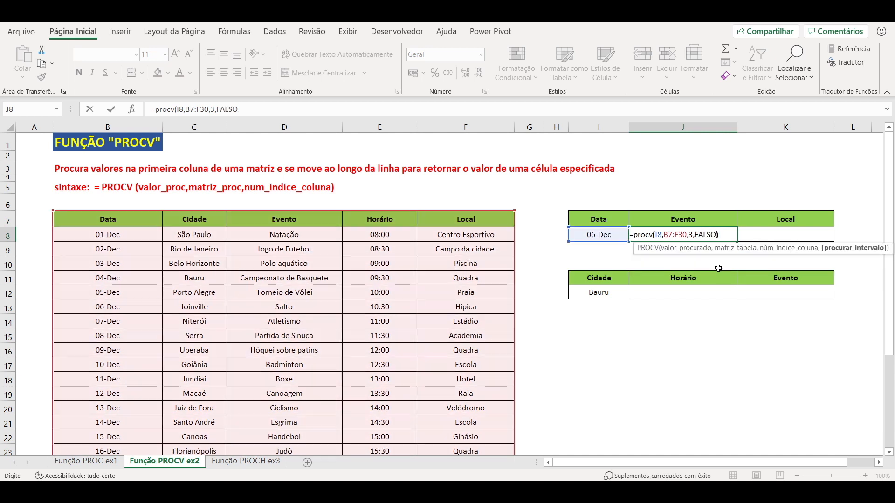
text())
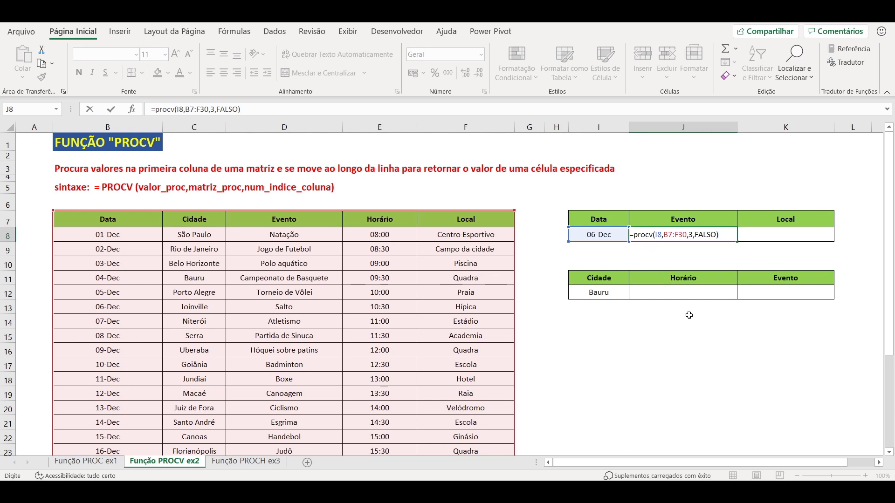
key(Return)
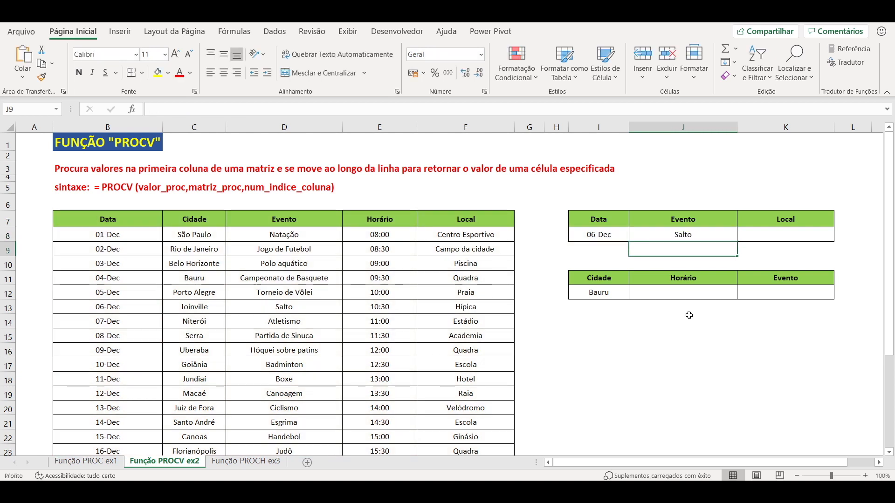
click(699, 238)
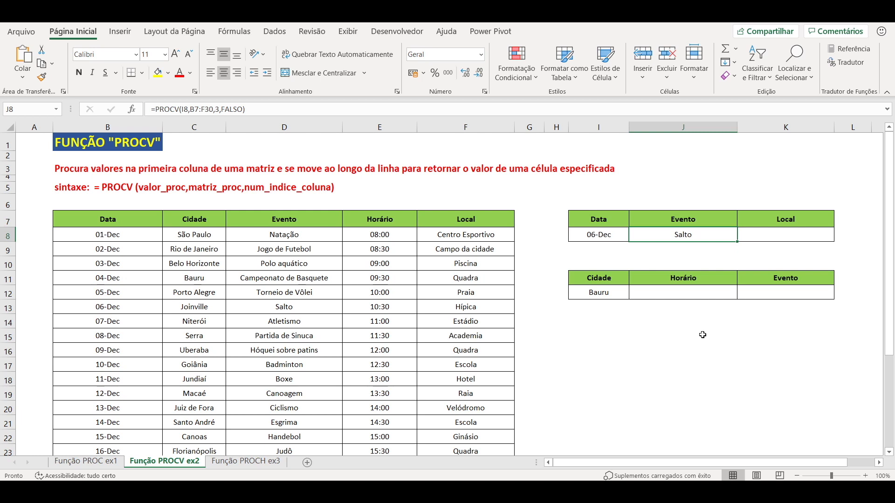
Enter =PROCV(I8,B7:F30,5,FALSO) in K8 to look up the Local for the date in I8
click(772, 237)
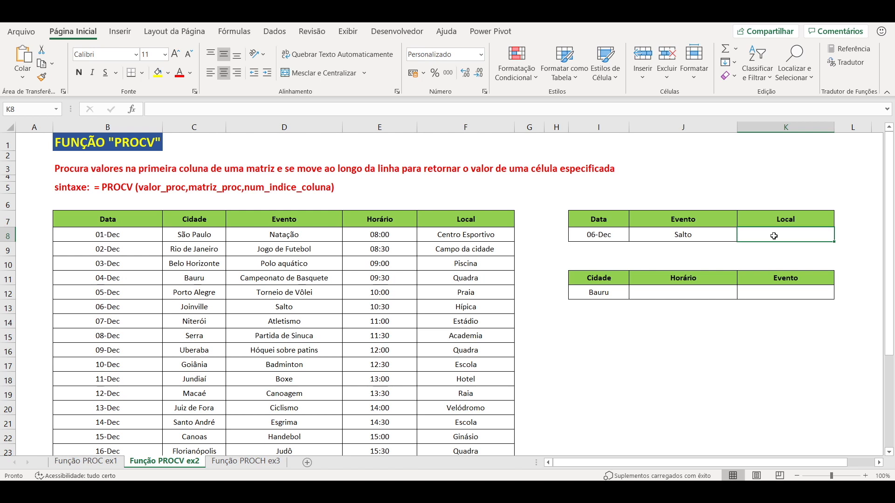
text(=procv)
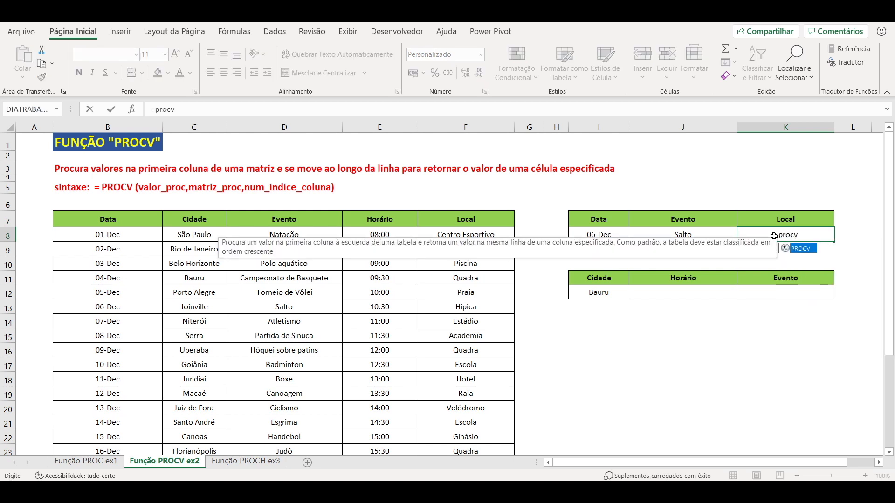
text(()
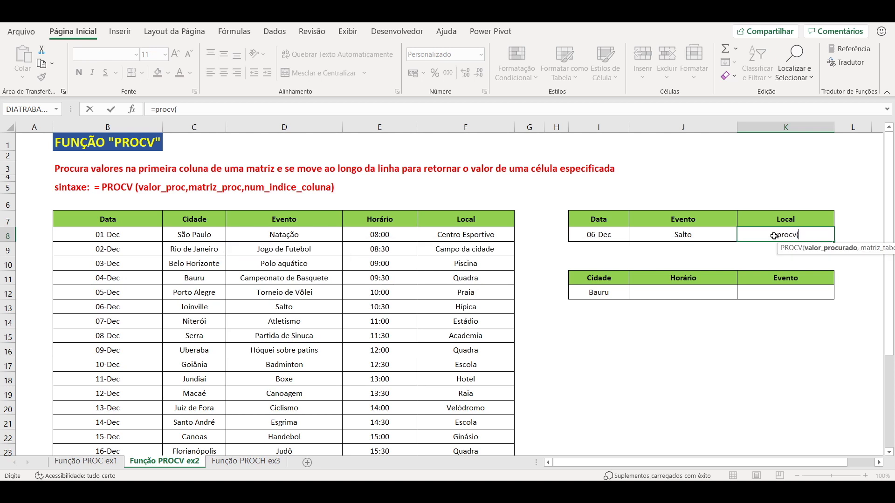
click(622, 236)
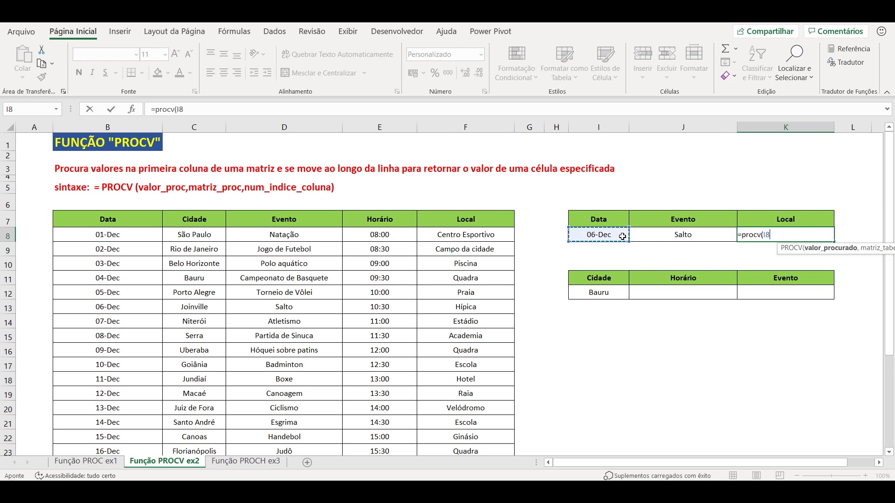
text(,)
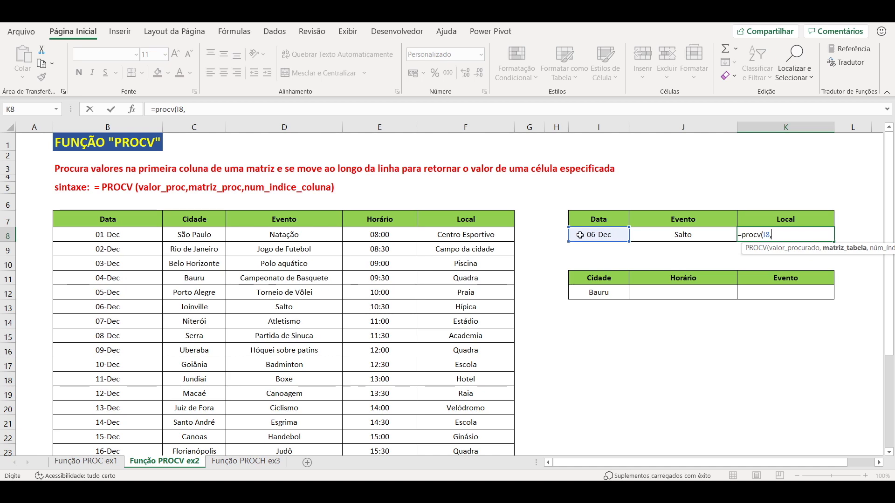
drag(96, 220, 469, 429)
text(,)
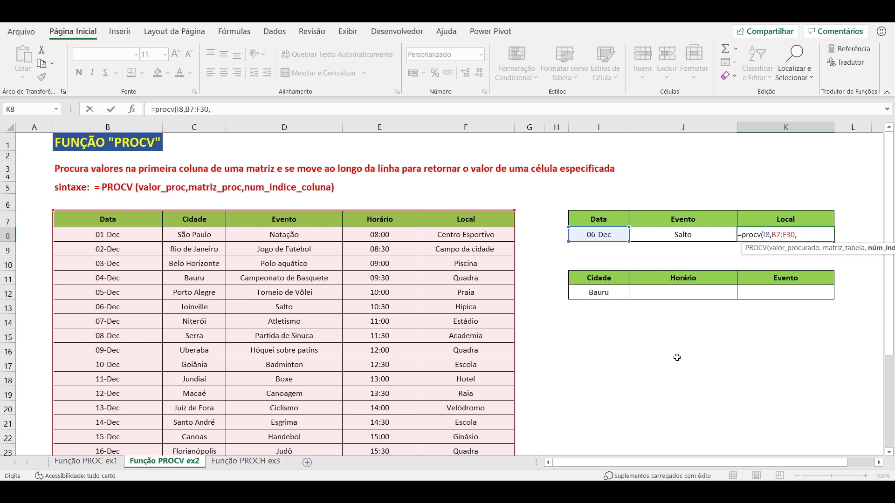
text(5,)
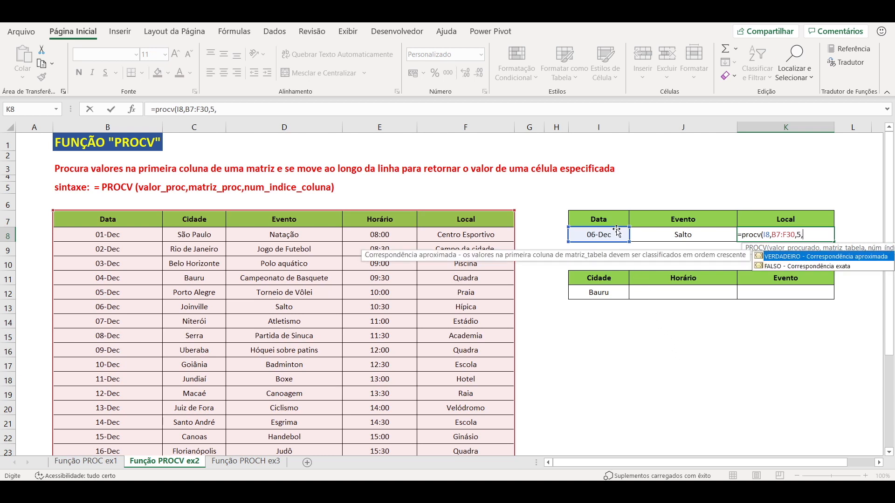
double_click(783, 267)
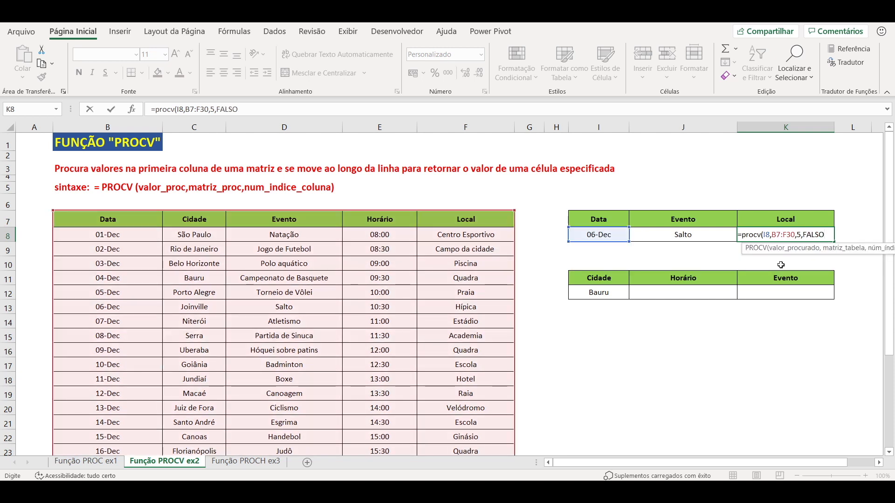
text())
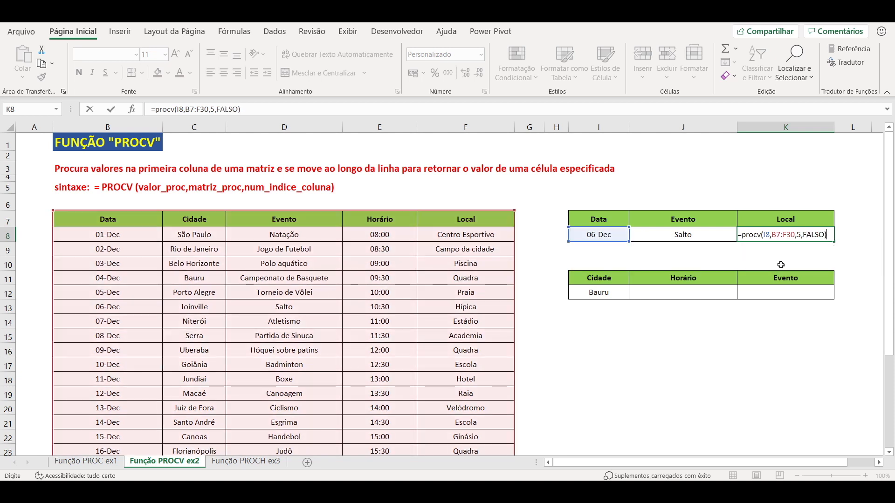
key(ctrl+Return)
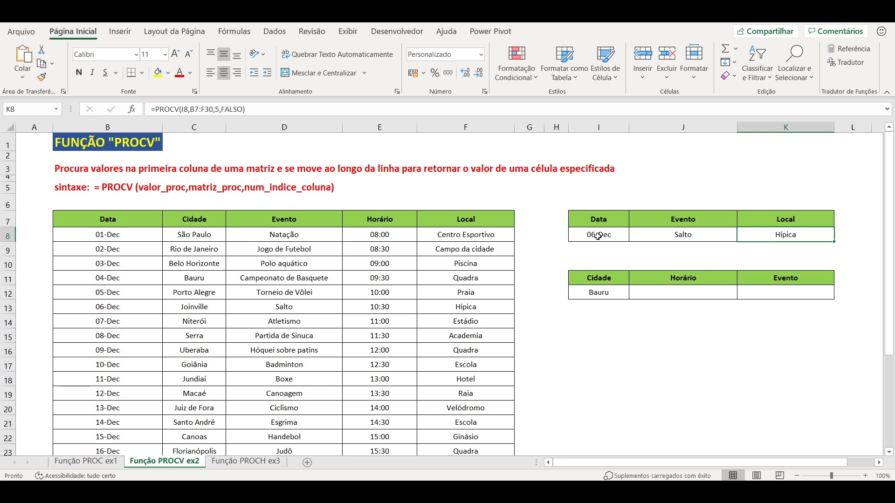
Set the lookup date in I8 to 14-Dec and check the returned Evento and Local against the events table
click(597, 236)
click(634, 237)
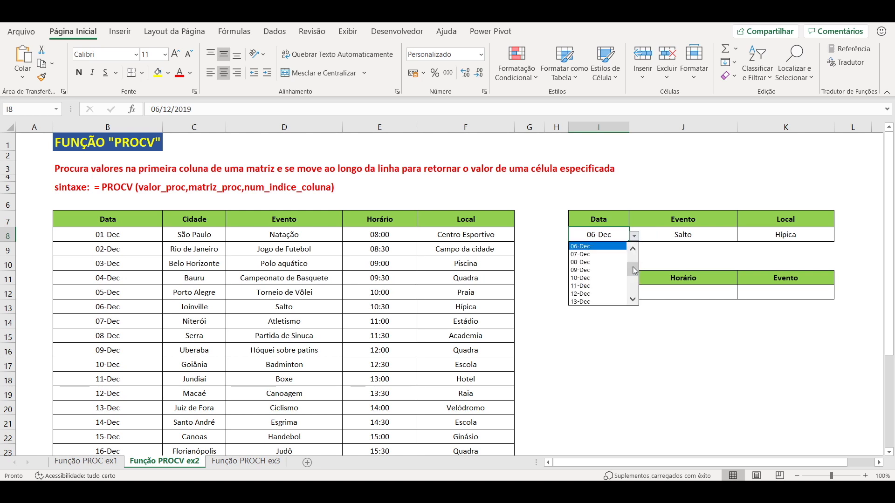
drag(634, 272, 634, 280)
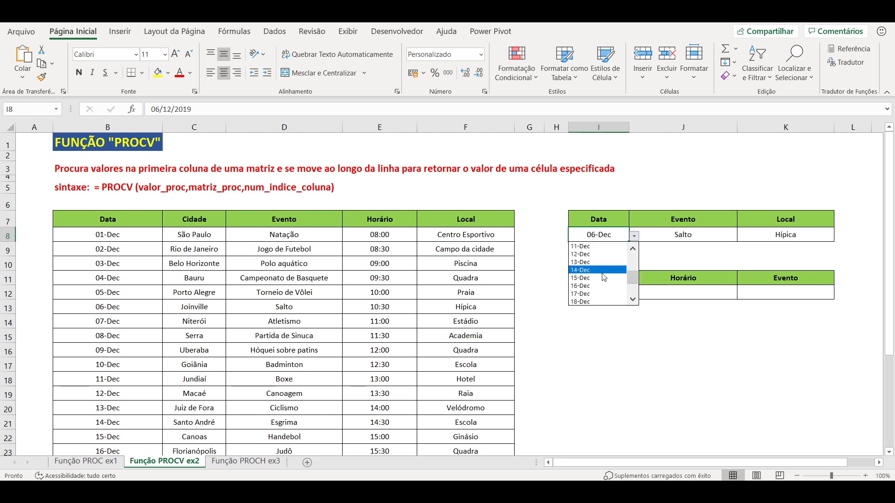
click(604, 277)
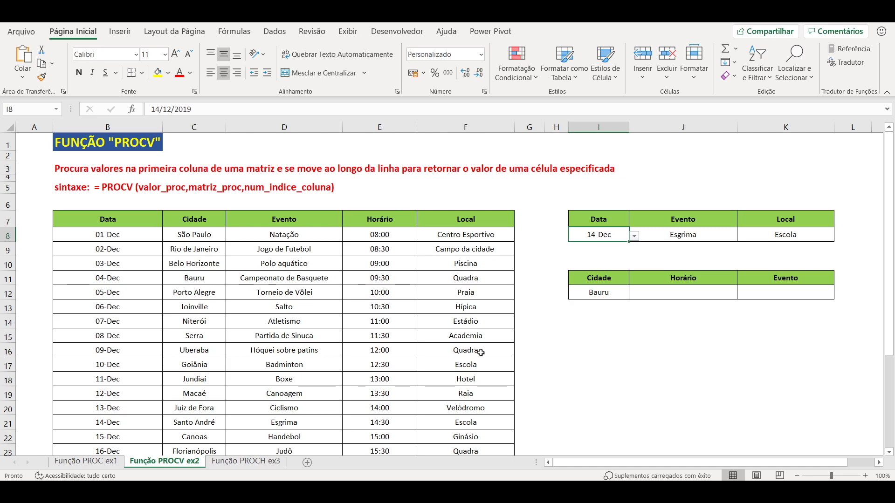
scroll(145, 343, down, 2)
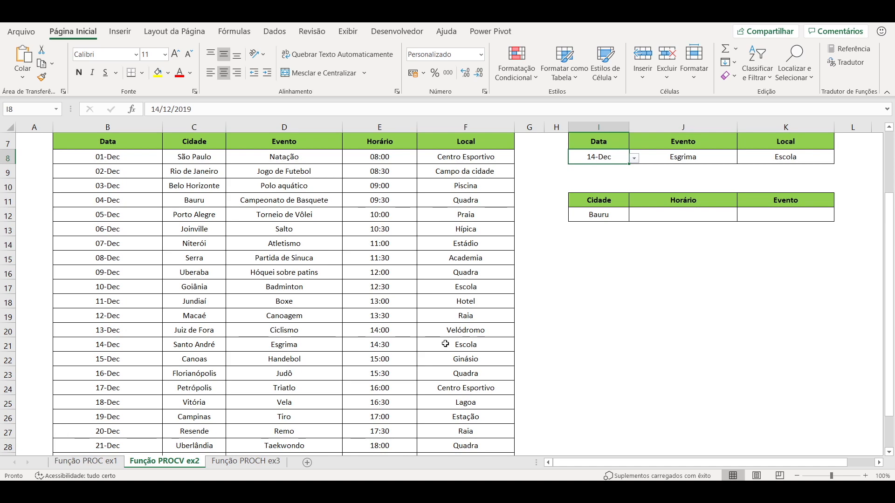
scroll(445, 344, up, 2)
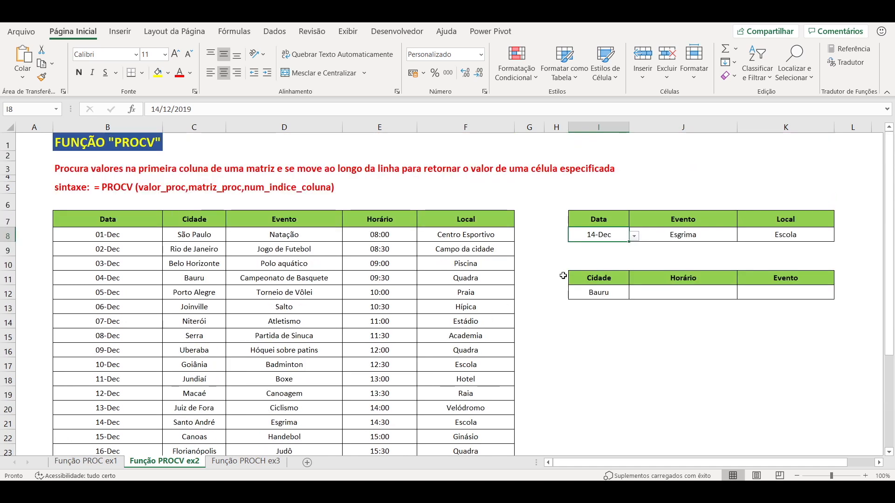
Set the lookup date in I8 to 21-Dec and compare the returned Evento and Local with that date's table row
click(635, 237)
drag(635, 282, 635, 287)
click(599, 285)
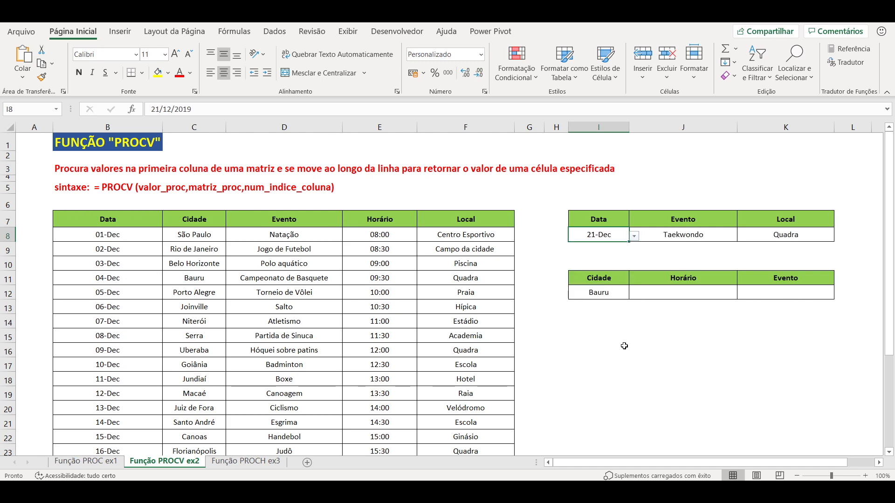
scroll(624, 345, down, 3)
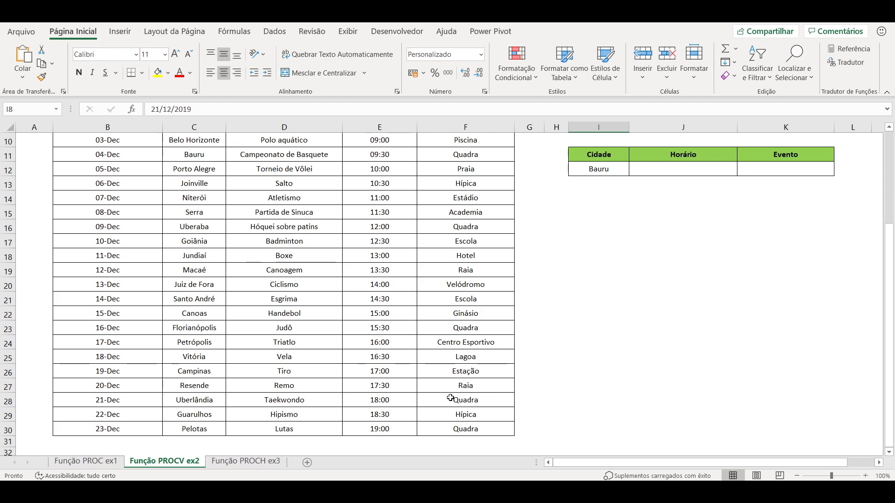
scroll(451, 398, up, 3)
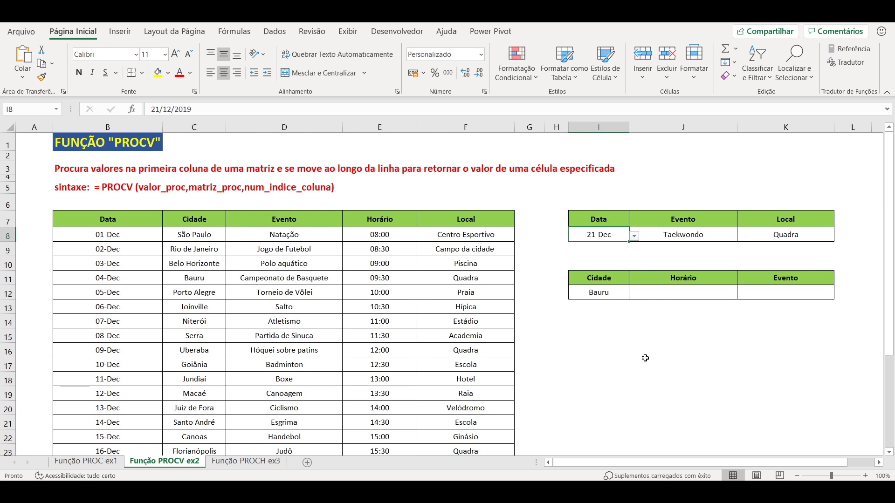
Sort the events table by Cidade in ascending A to Z order
click(671, 321)
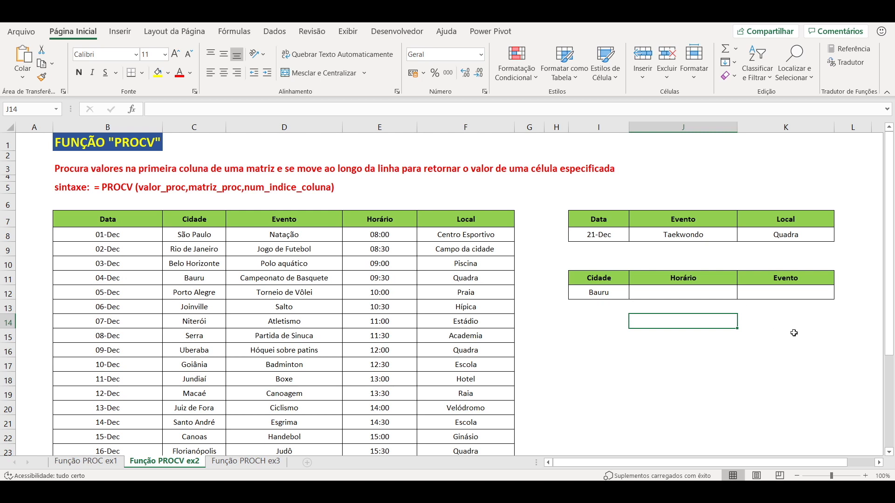
click(692, 296)
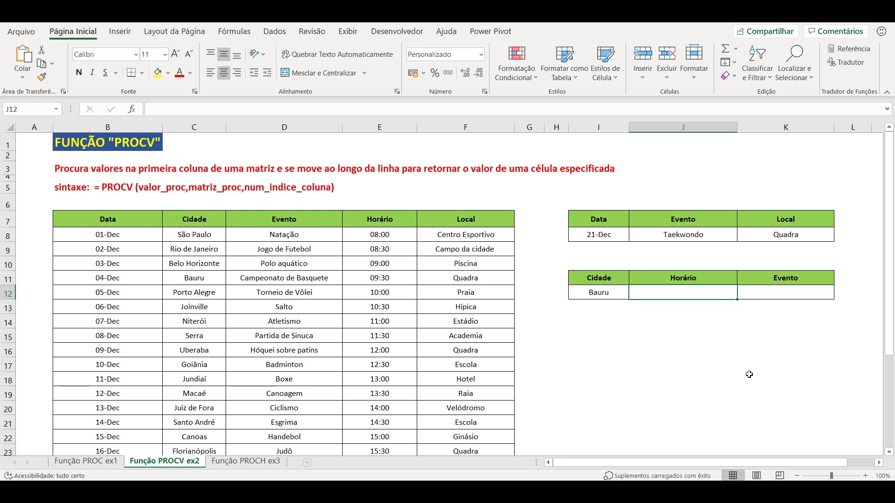
click(212, 236)
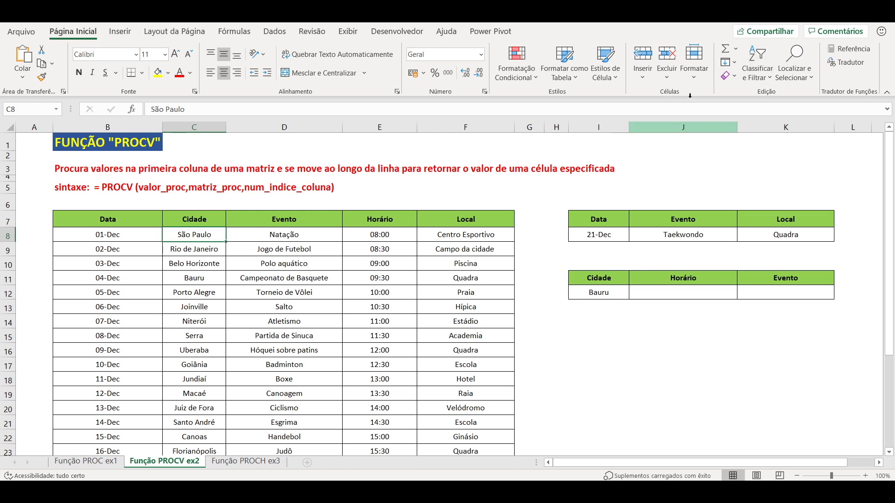
click(771, 79)
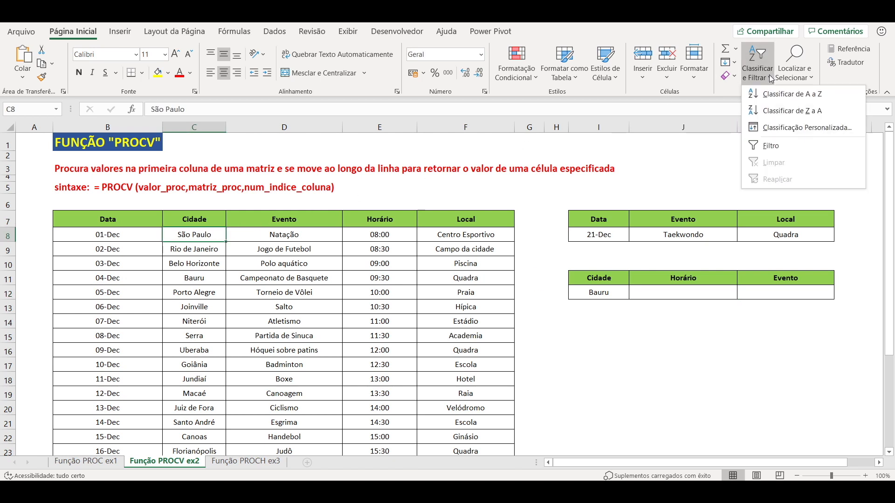
click(772, 95)
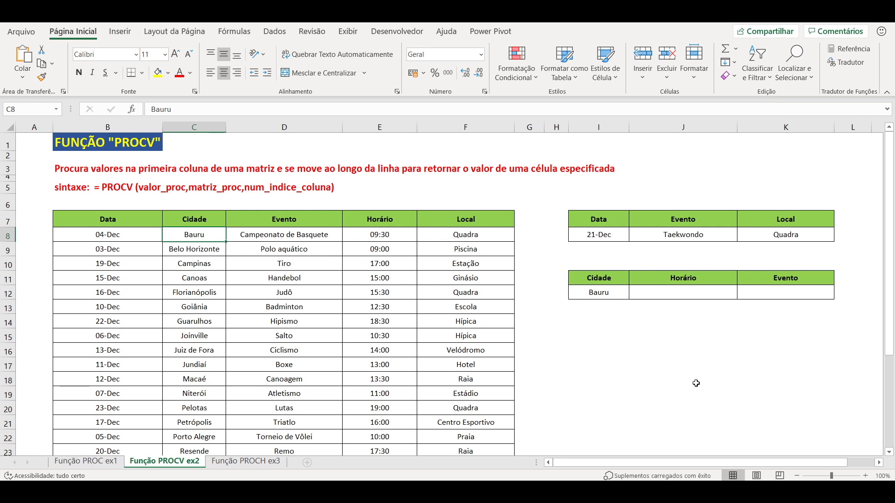
Enter =PROCV(I12,C7:F30,3,FALSO) in J12 to look up the Horário for the city in I12
click(675, 292)
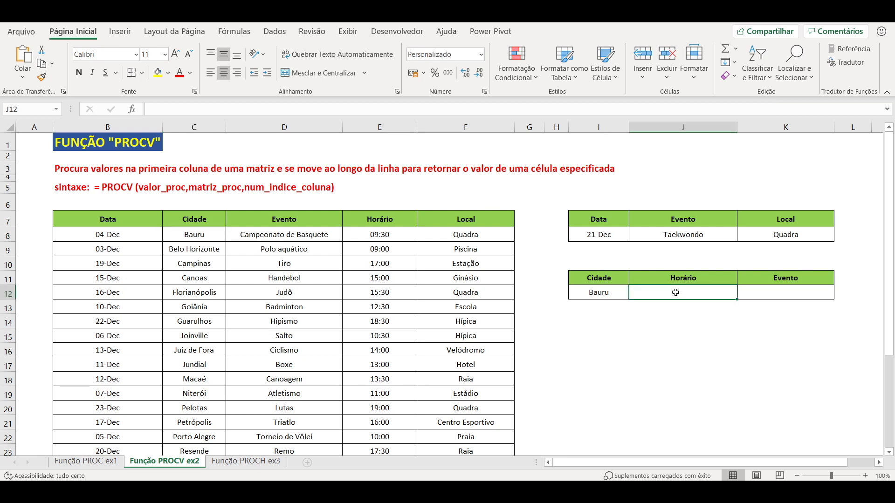
text(=pr)
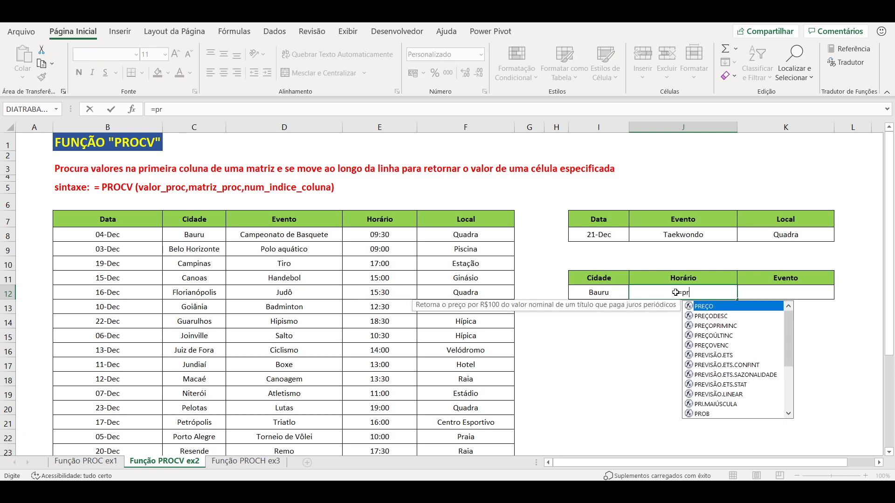
text(ocv()
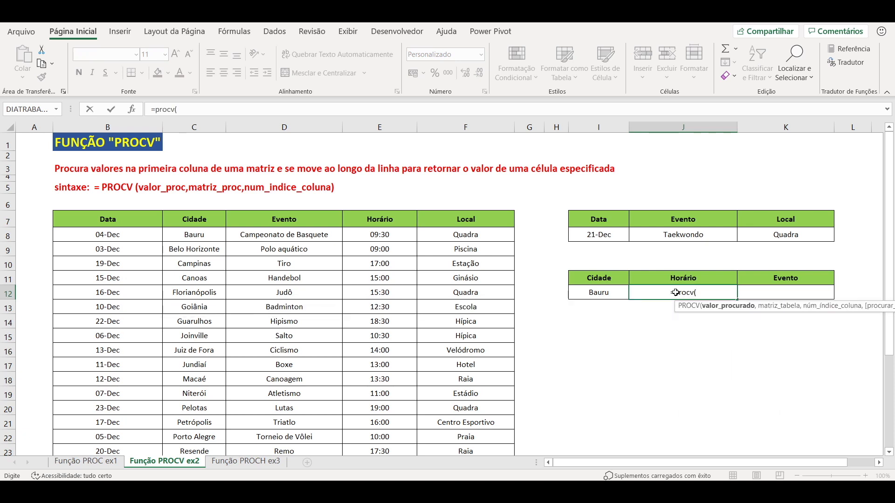
click(600, 294)
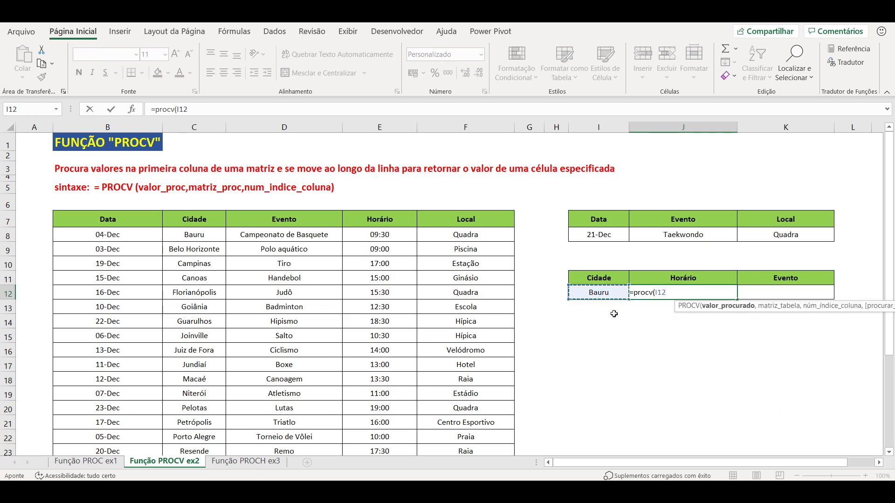
text(,)
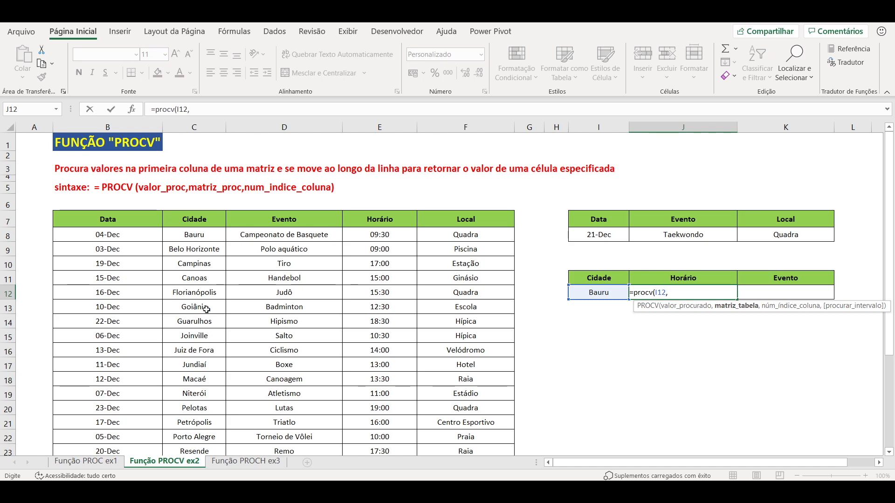
drag(195, 225, 493, 344)
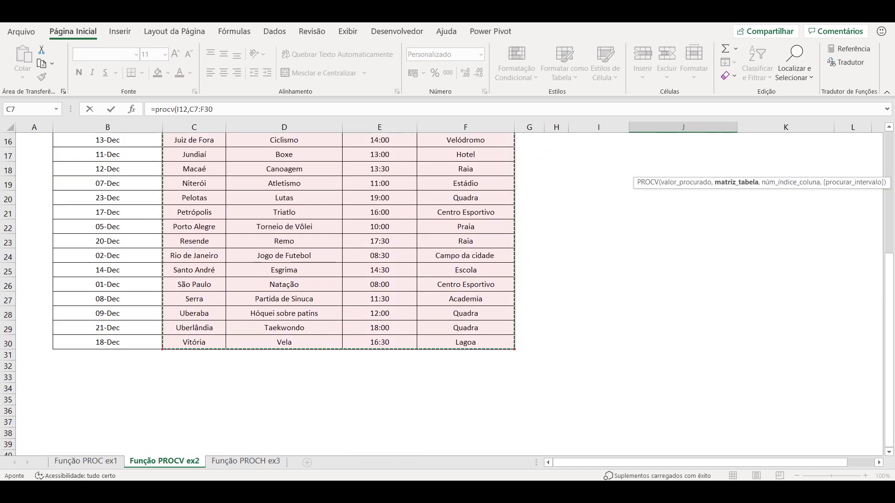
scroll(708, 317, up, 5)
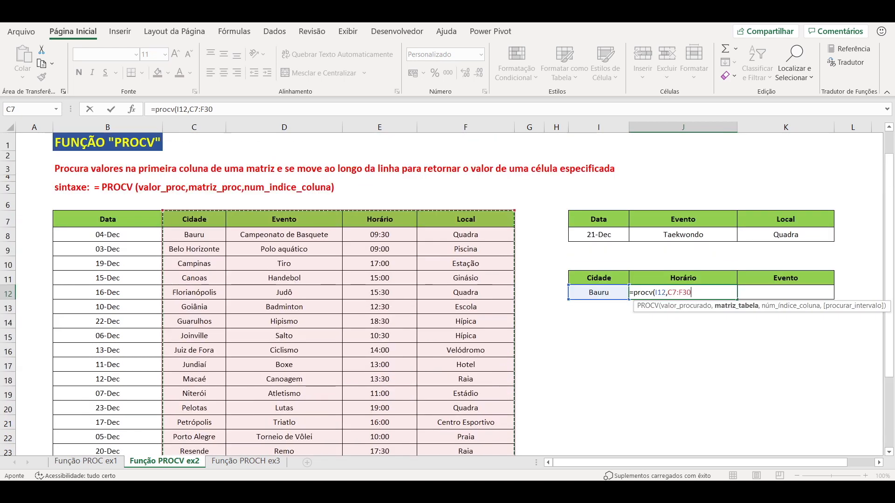
text(,)
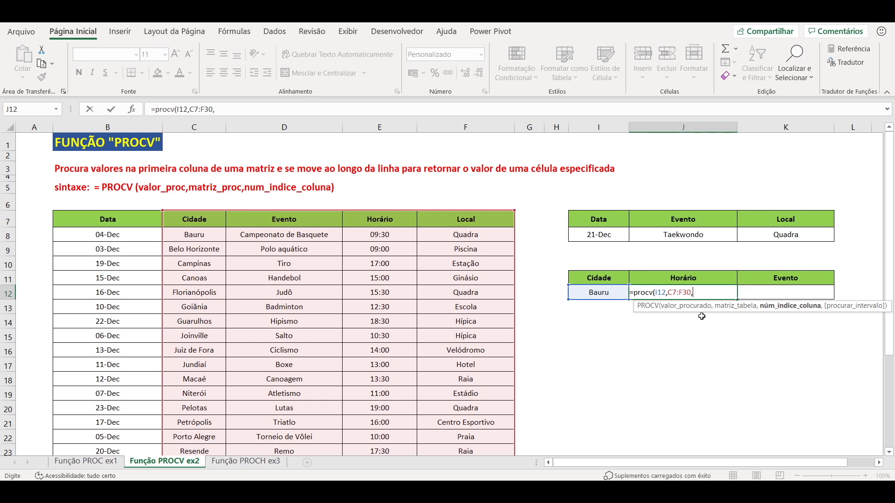
text(3,)
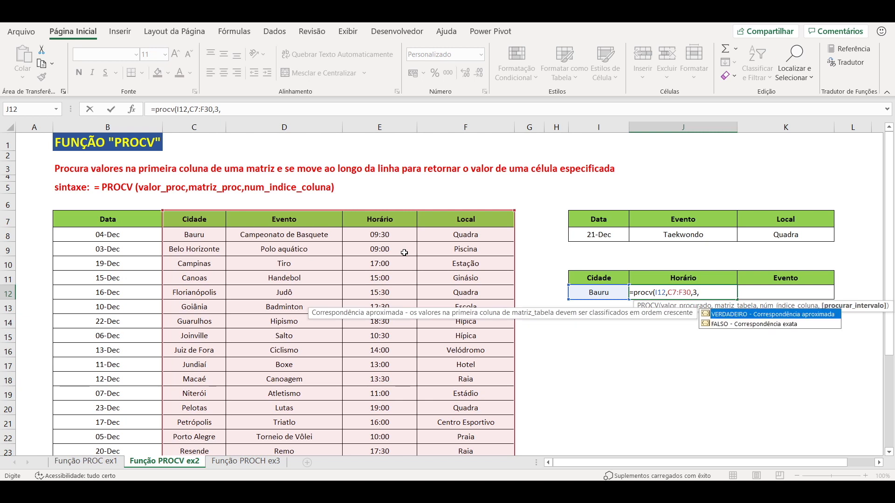
double_click(743, 324)
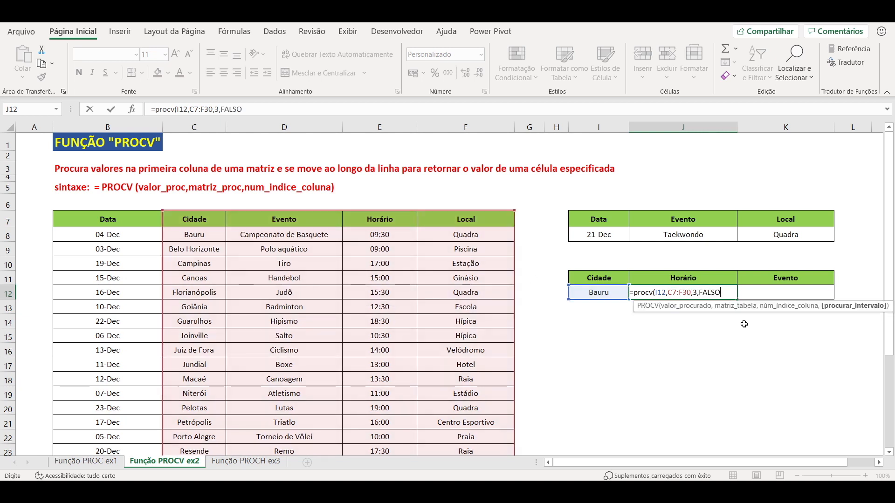
text())
key(Return)
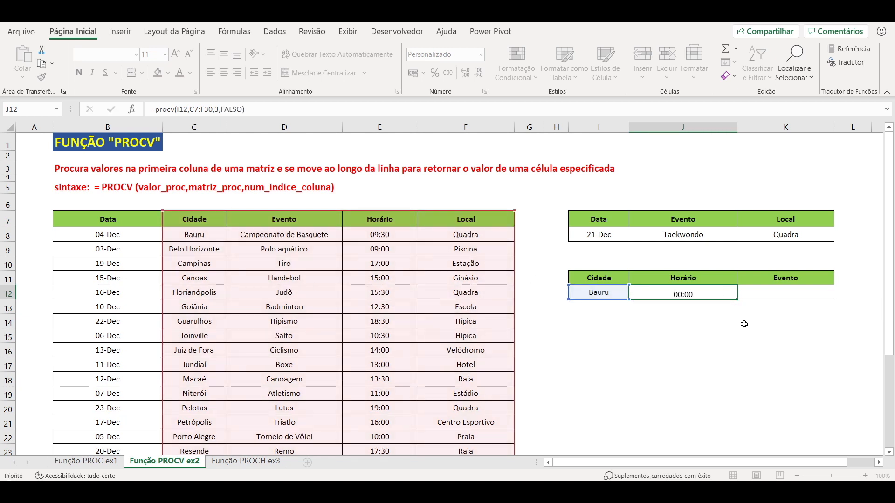
click(721, 296)
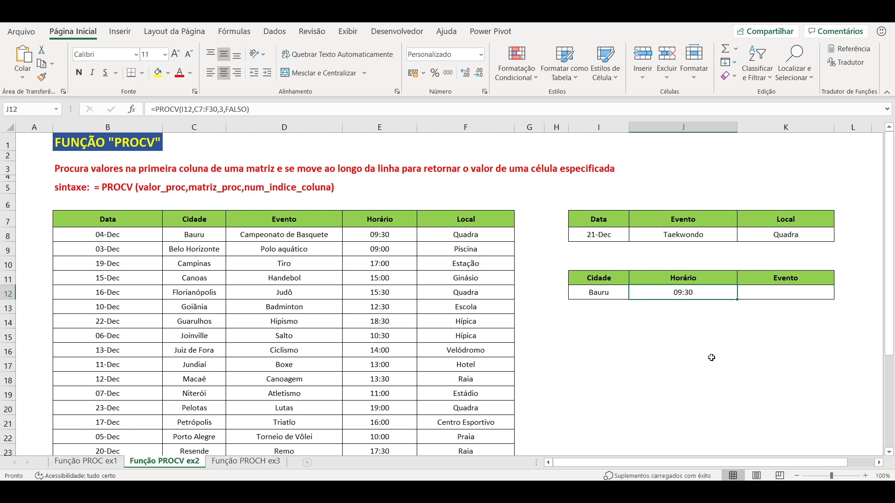
Enter =PROCV(I12,C7:F30,2,FALSO) in K12 to look up the Evento for the city in I12
click(792, 293)
text(=procv)
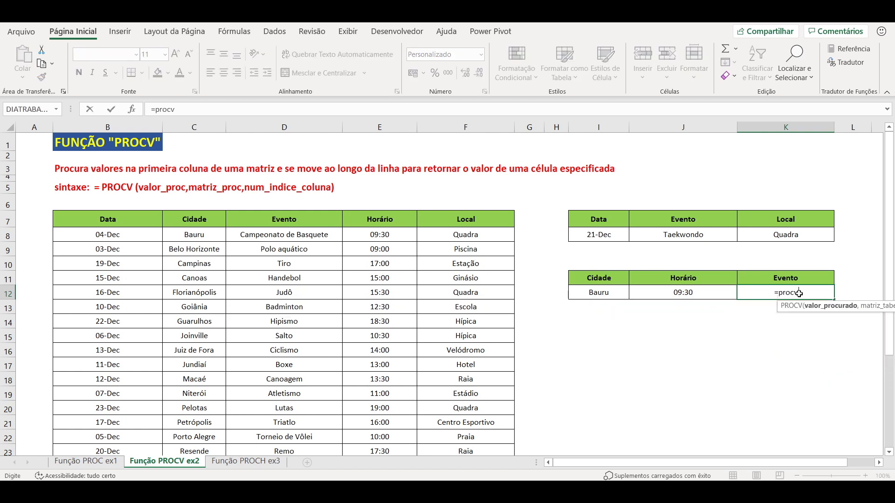
text(()
click(598, 292)
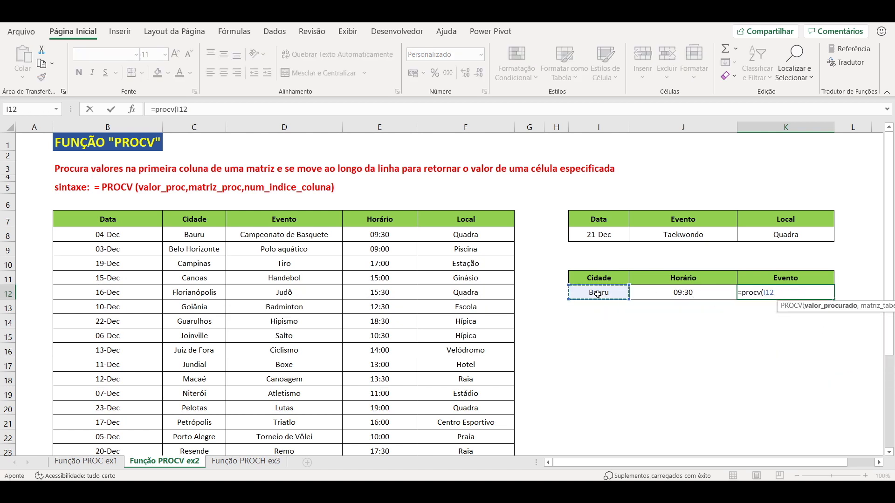
text(,)
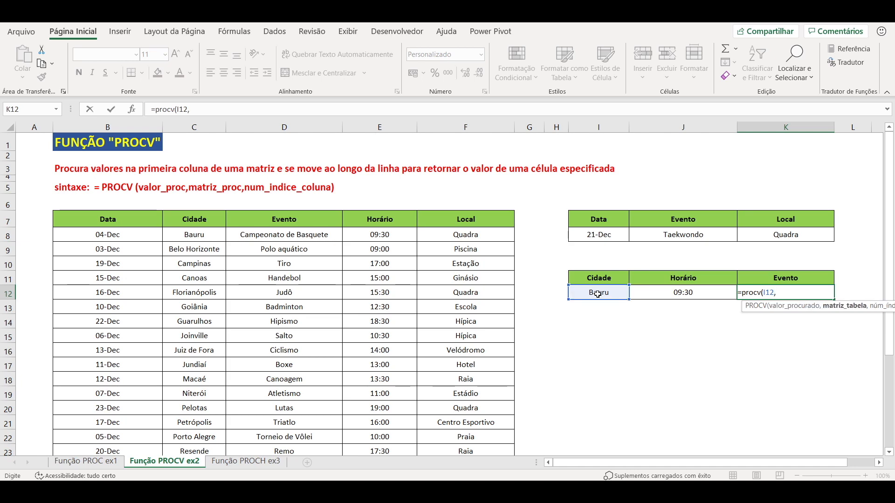
drag(186, 222, 470, 433)
scroll(640, 402, up, 3)
text(,)
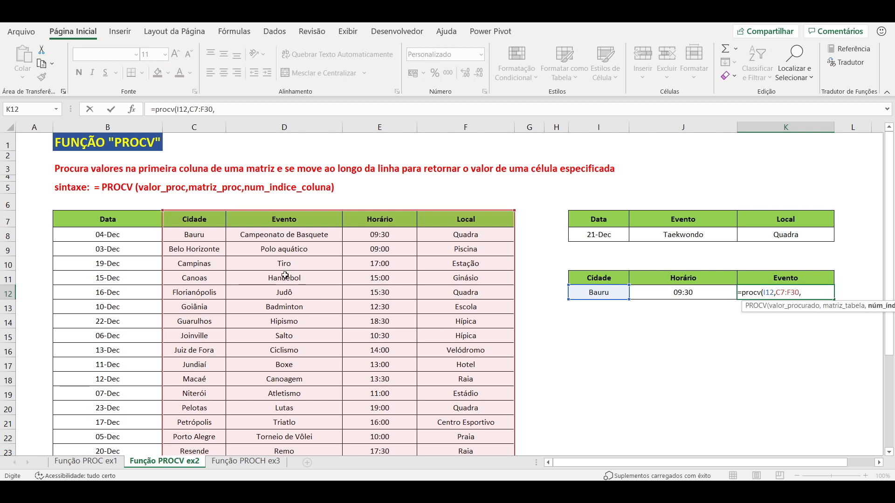
text(2,)
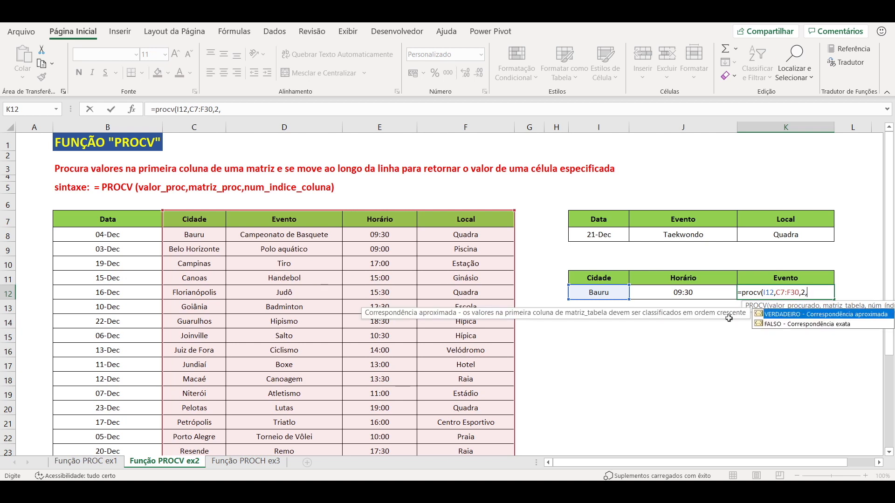
double_click(804, 325)
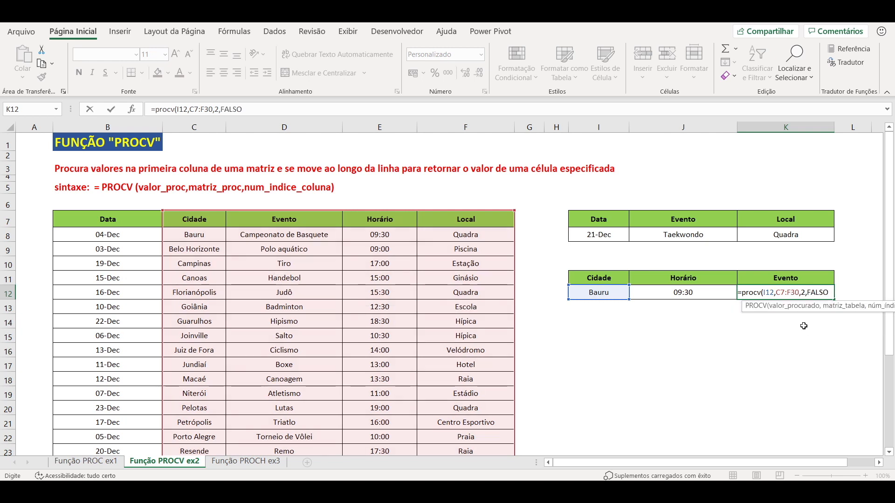
text())
key(Return)
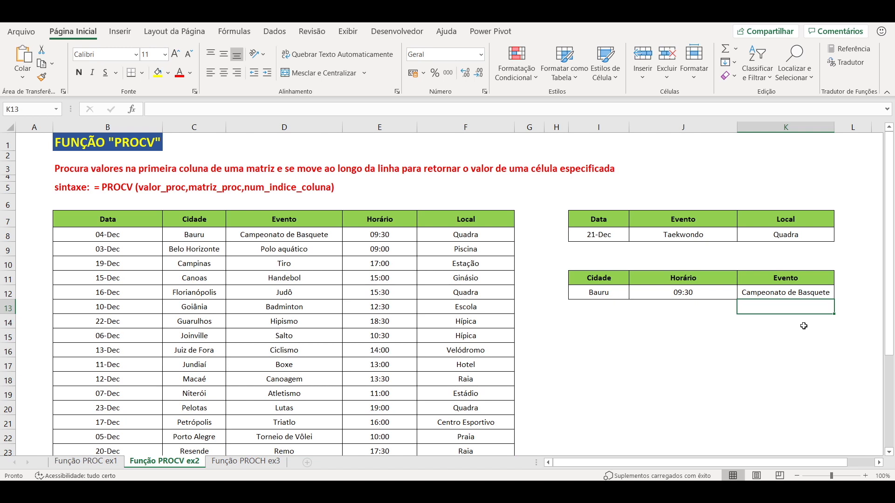
Set the lookup city in I12 to Jundiaí and compare the returned Horário and Evento with the events table
click(613, 292)
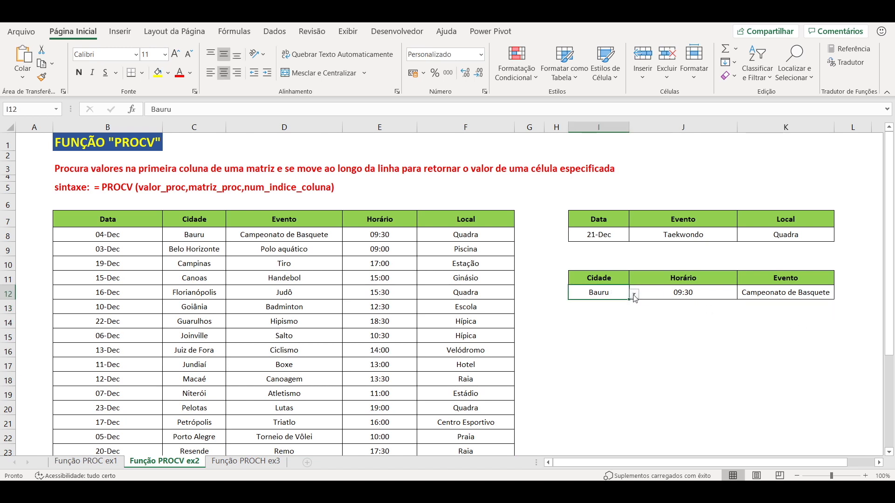
click(633, 294)
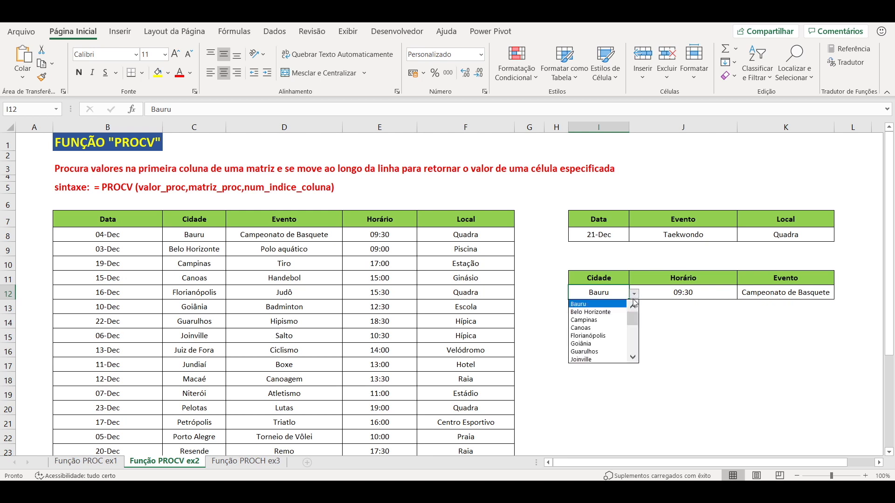
drag(632, 321, 634, 335)
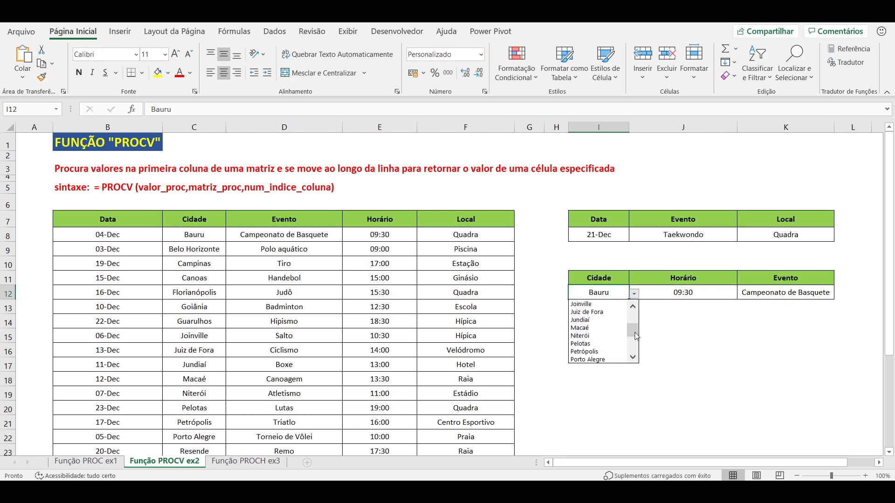
click(604, 321)
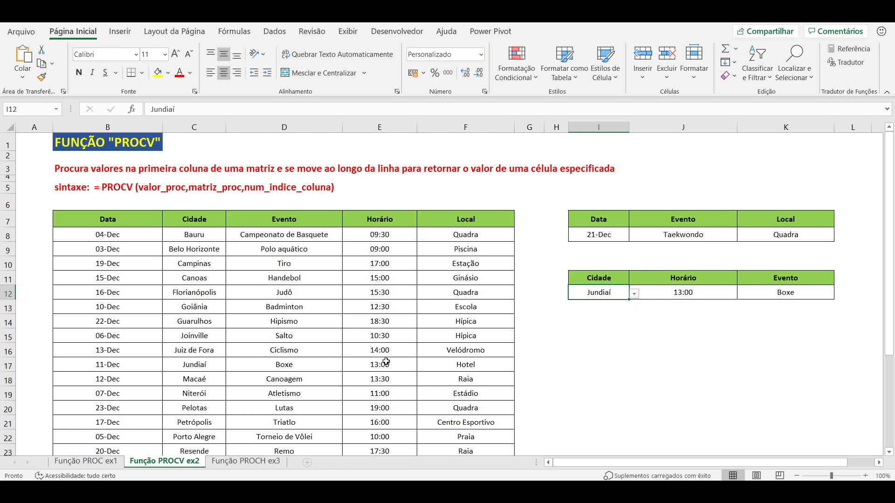
Set the lookup city in I12 to Serra and check the returned Horário and Evento against that city's table row
click(634, 293)
scroll(606, 336, down, 3)
scroll(603, 336, down, 1)
click(603, 335)
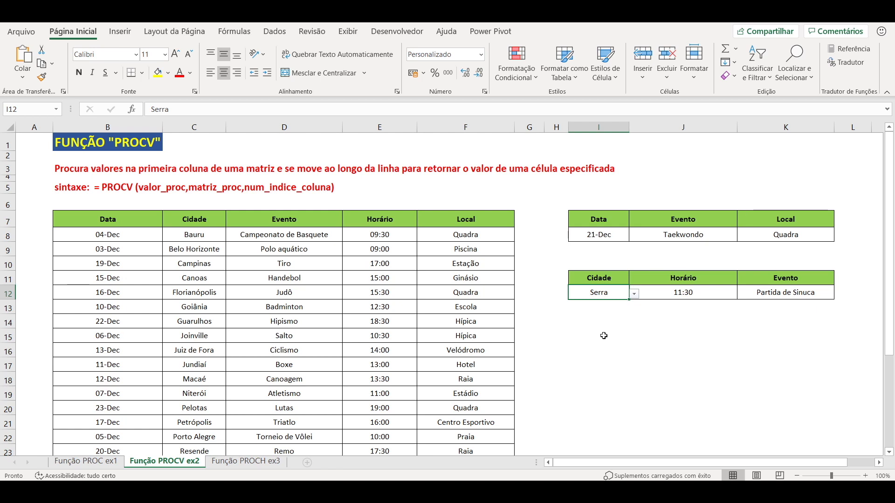
scroll(603, 336, down, 4)
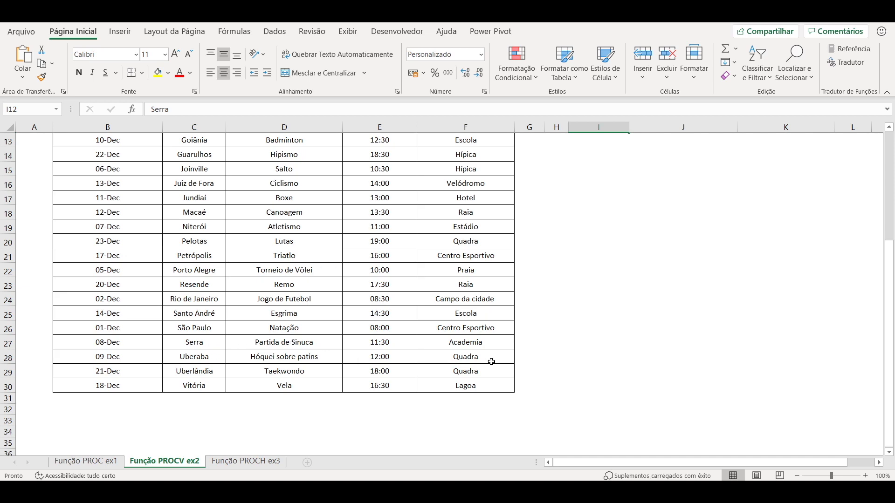
scroll(689, 381, up, 3)
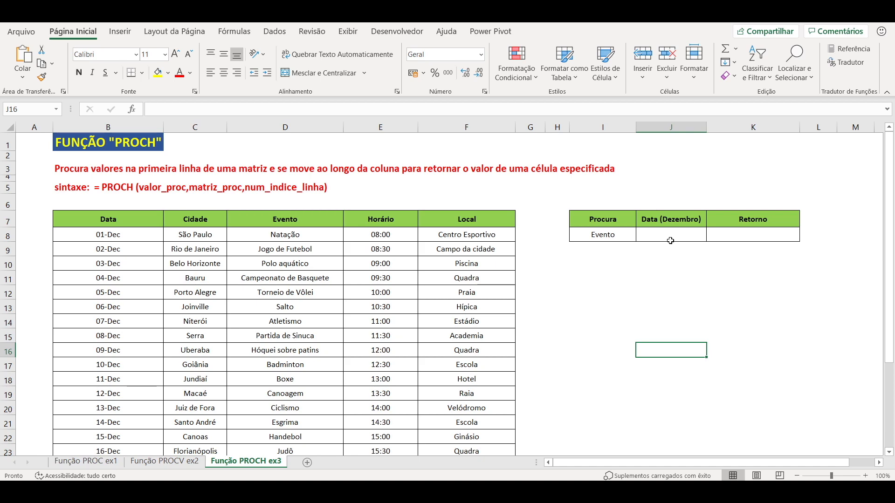
On the Função PROCH ex3 sheet, enter 1 as the December date in J8 and select the Retorno cell K8
scroll(670, 240, down, 4)
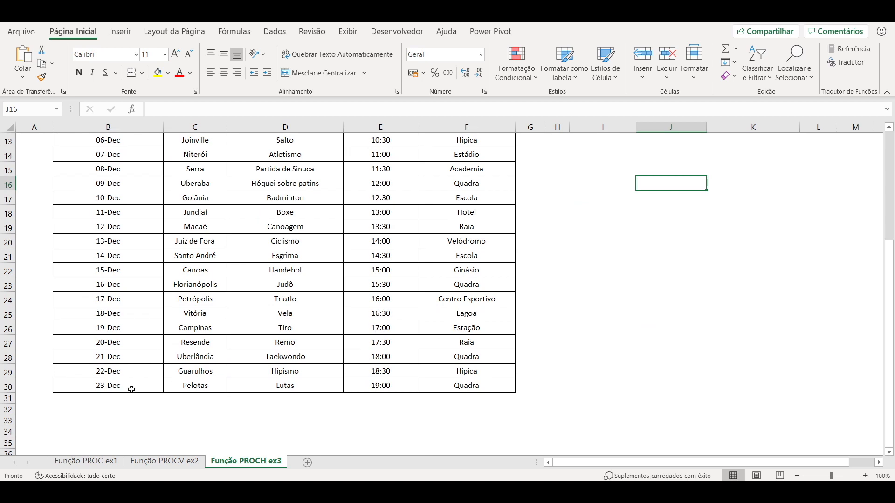
scroll(131, 390, up, 4)
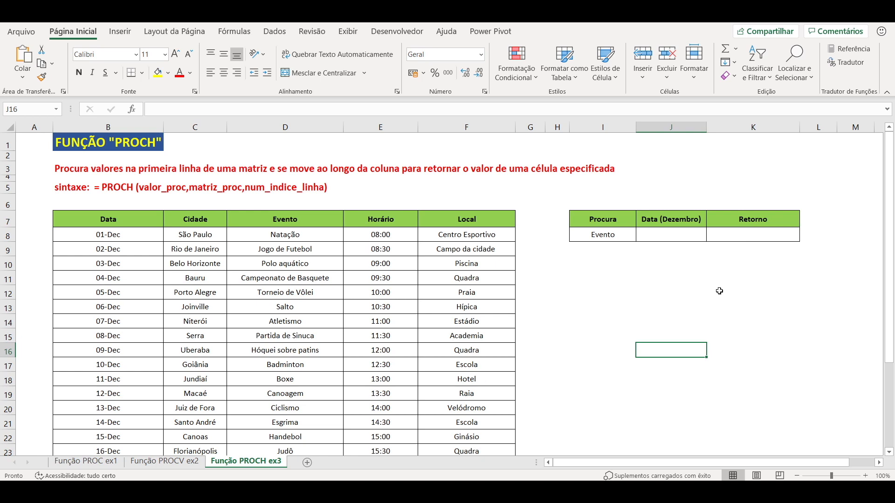
click(688, 235)
text(1)
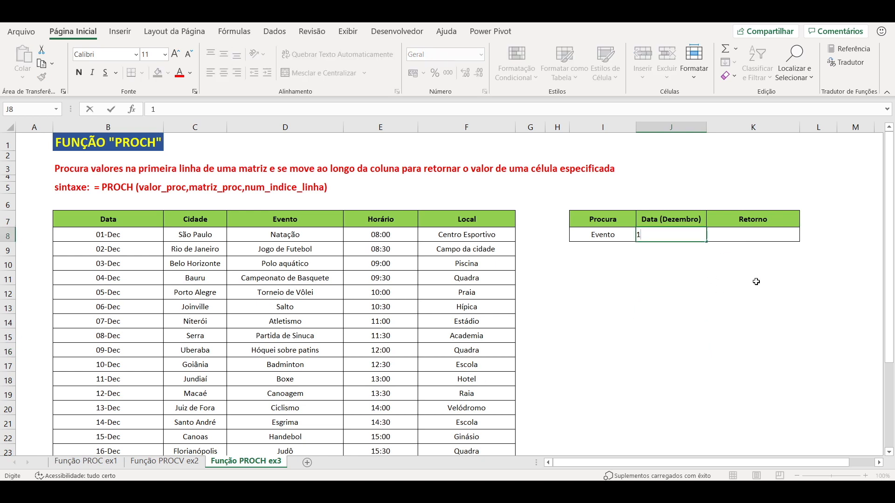
key(Return)
click(741, 237)
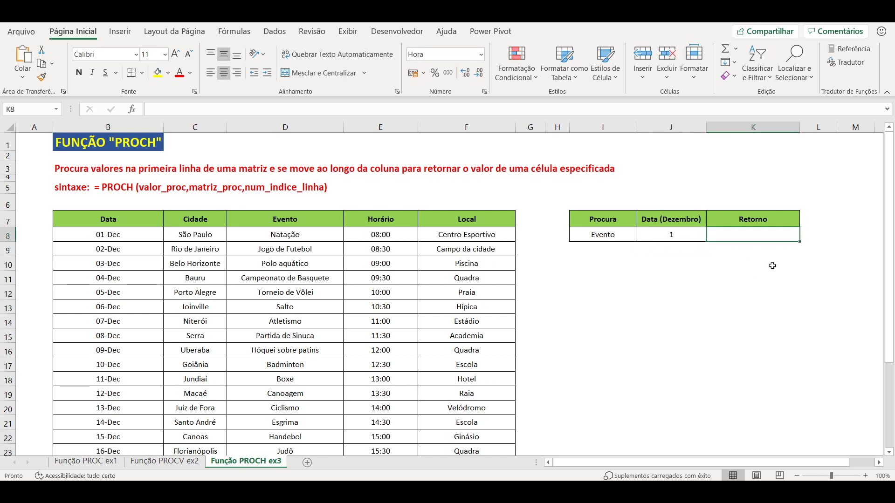
Enter =PROCH(I8,B7:F30,J8+1,FALSO) in the Retorno cell K8 and review the finished formula
text(=)
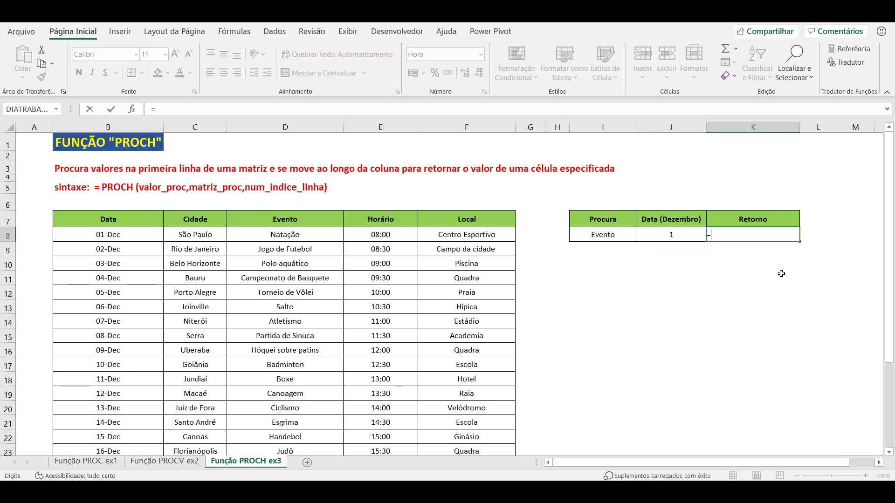
text(proch()
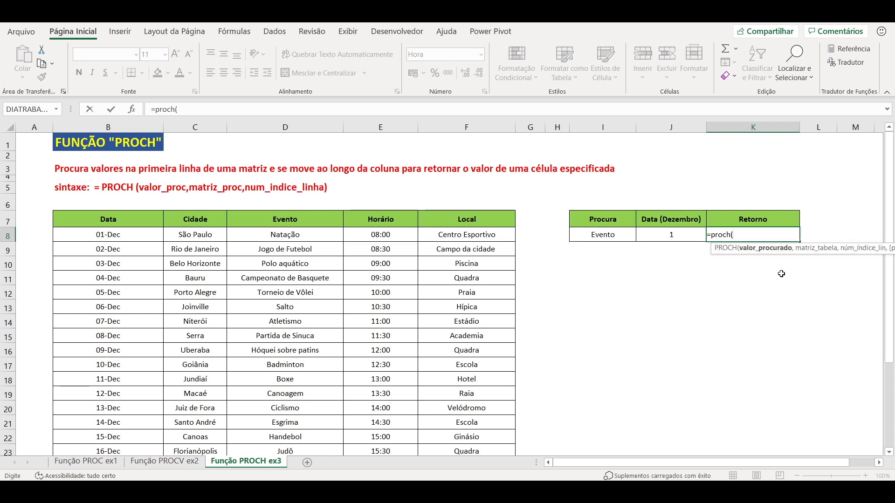
click(623, 236)
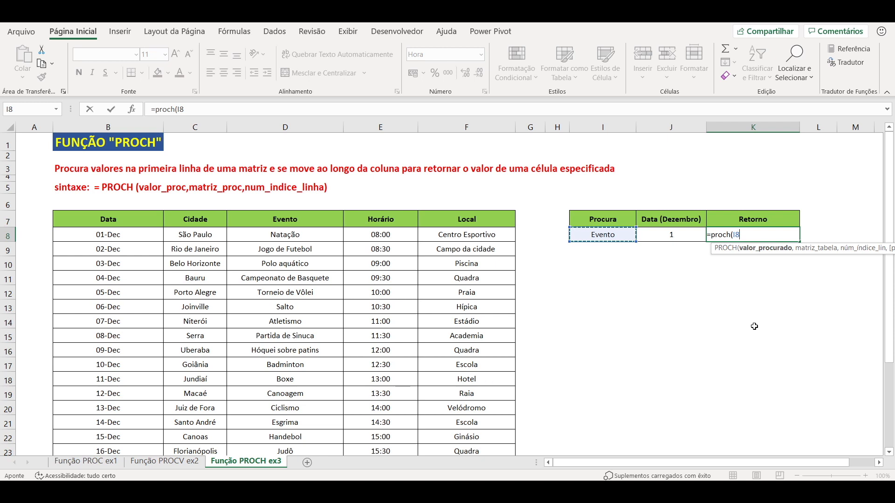
text(,)
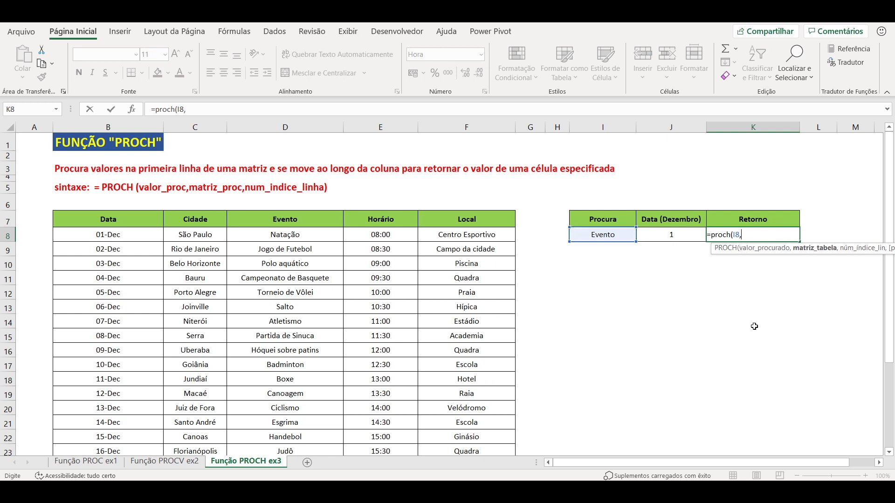
drag(101, 218, 438, 423)
scroll(631, 356, up, 3)
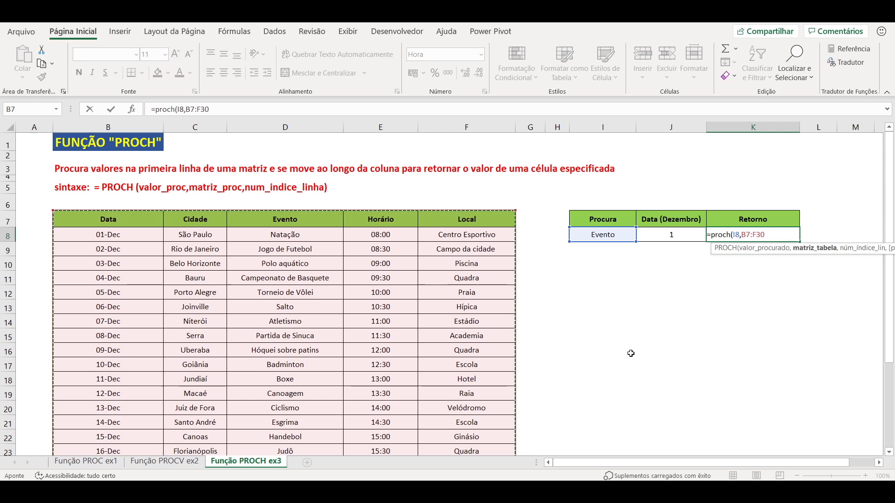
text(,)
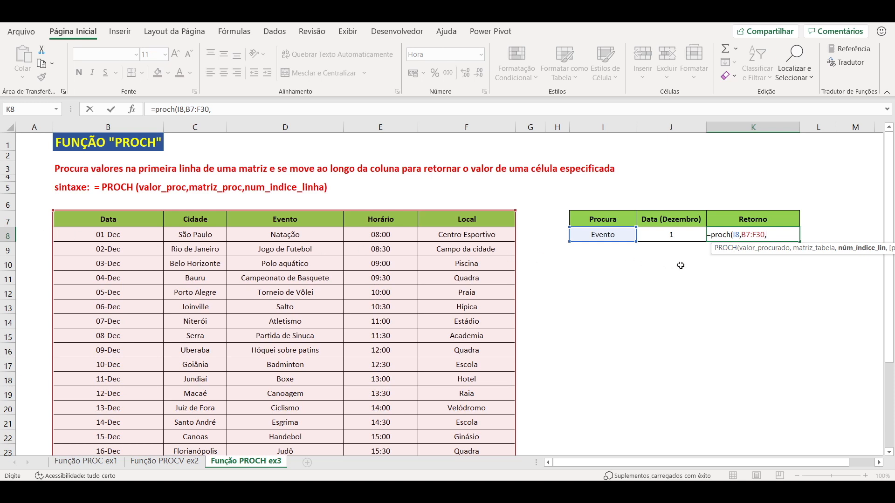
text(j8+1)
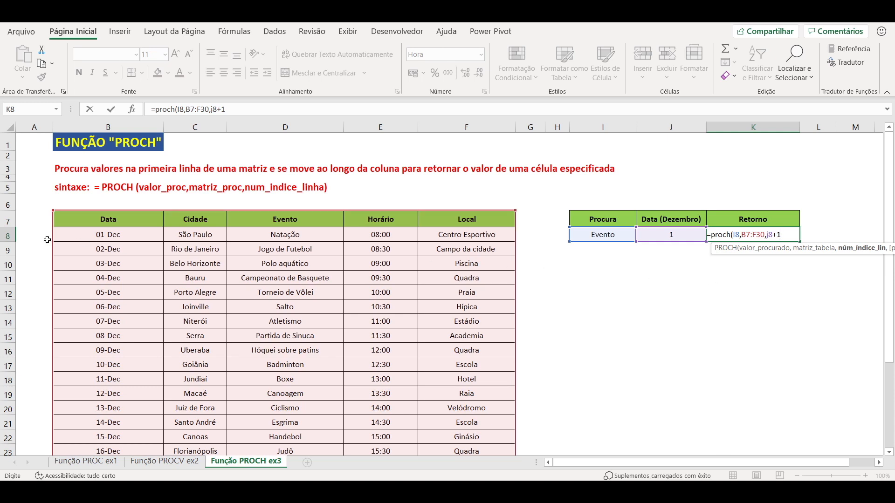
text(,)
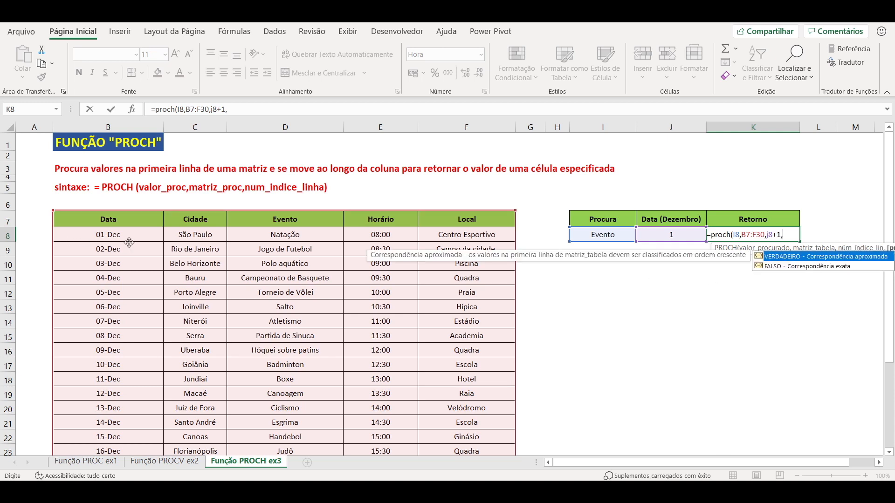
double_click(798, 267)
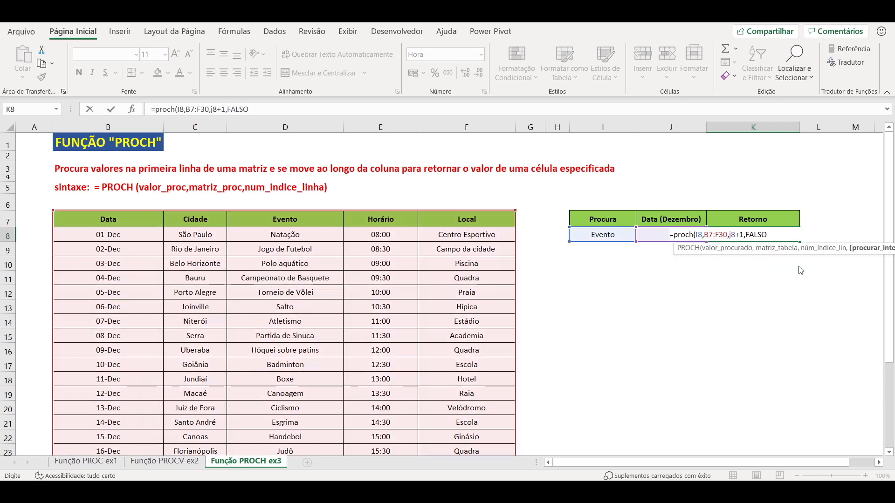
key(Return)
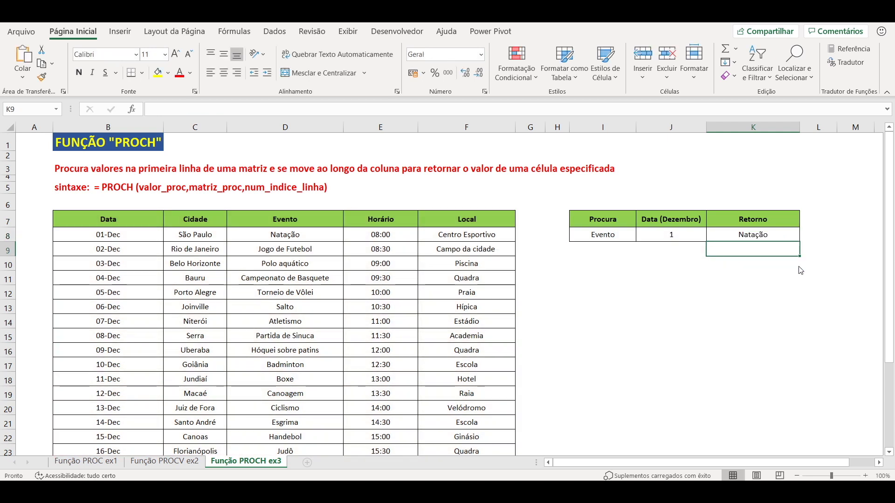
click(786, 236)
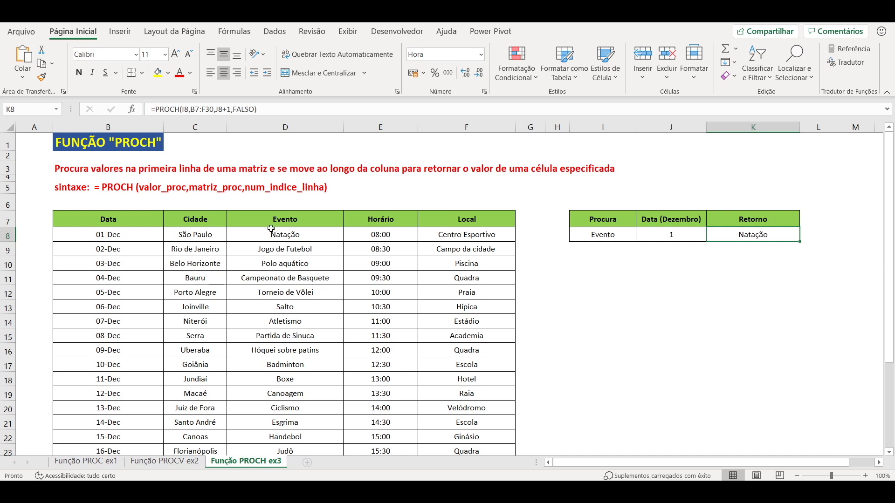
Test the PROCH lookup by setting the December date in J8 to 5 and the Procura field in I8 to Cidade
click(669, 232)
text(5)
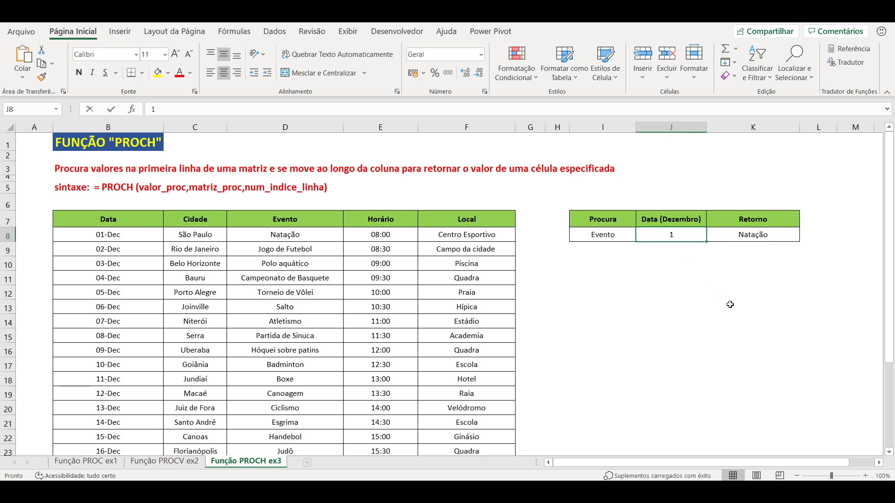
key(Return)
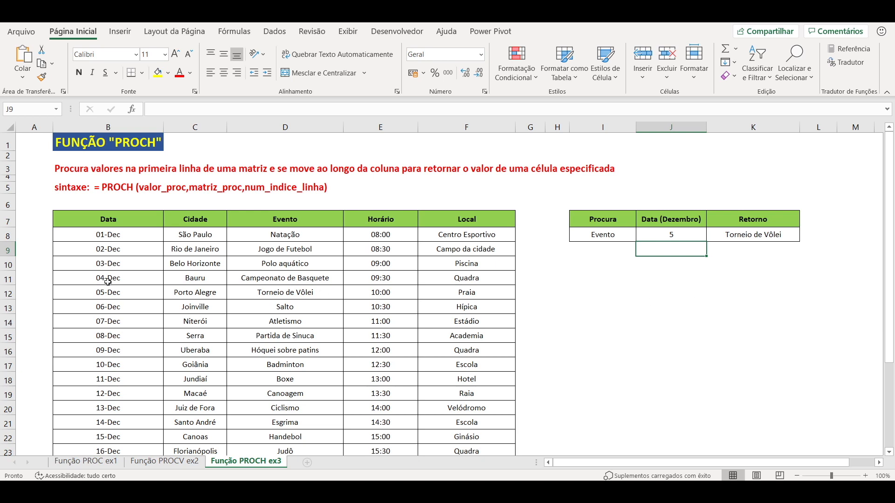
click(619, 238)
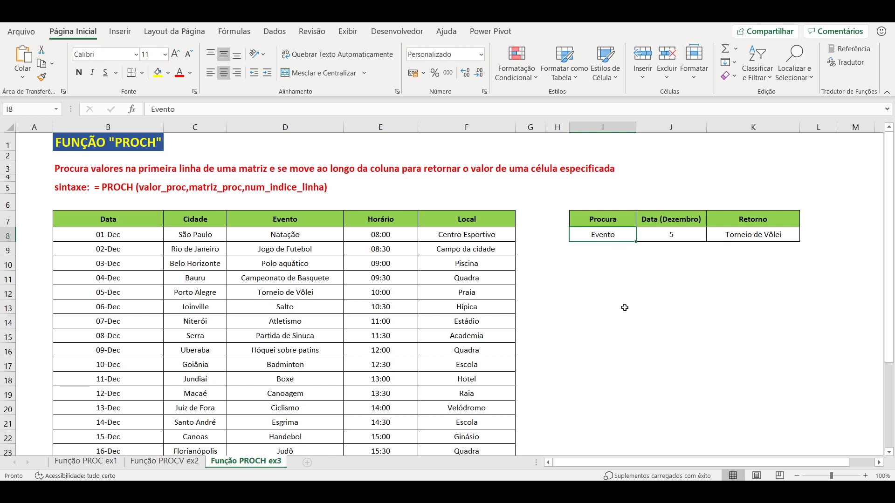
text(Cidade)
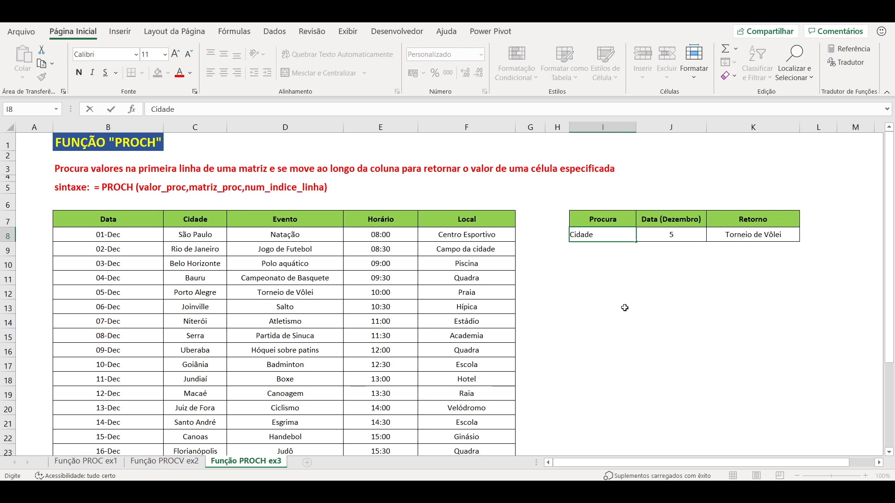
key(Return)
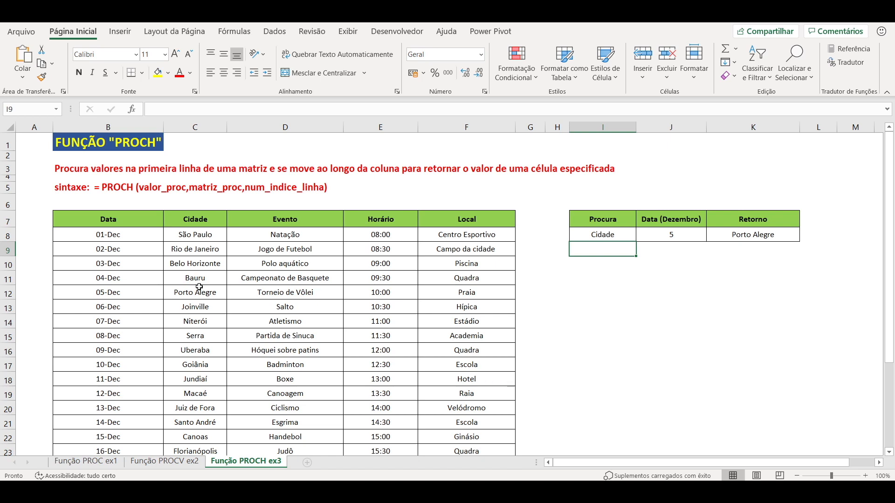
Set the December date in J8 to 10 and compare the returned city with the events table
click(677, 238)
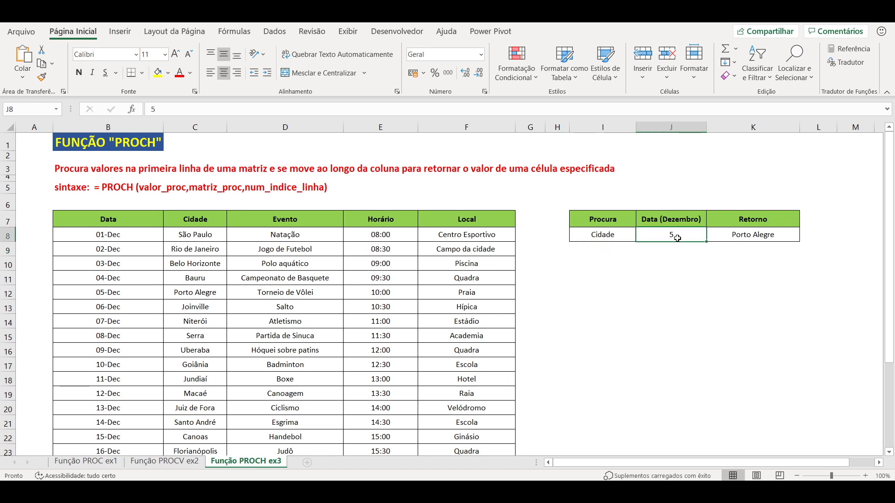
text(10)
key(Return)
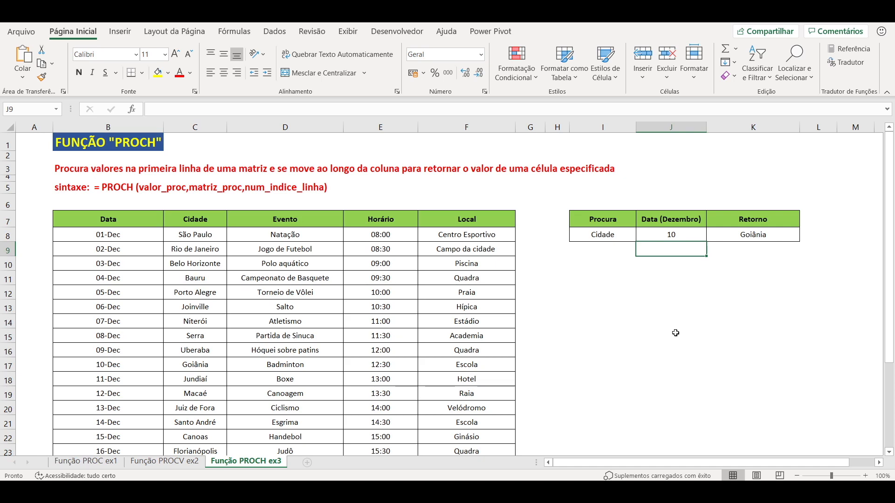
scroll(675, 333, down, 2)
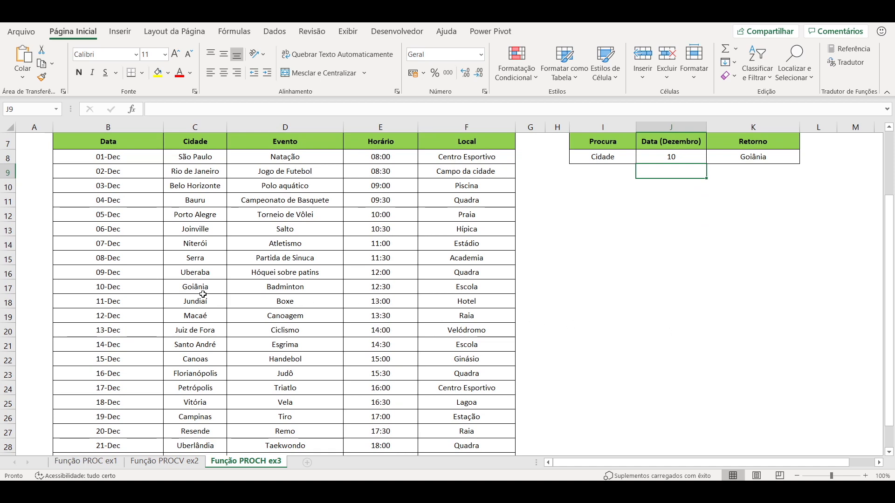
scroll(203, 294, up, 2)
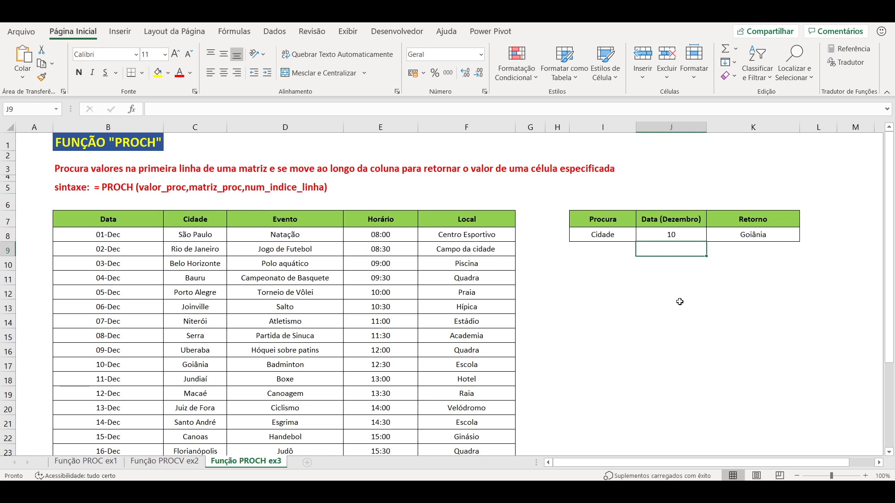
Change the Procura field in I8 to Local and check the Retorno value against the events table
click(591, 237)
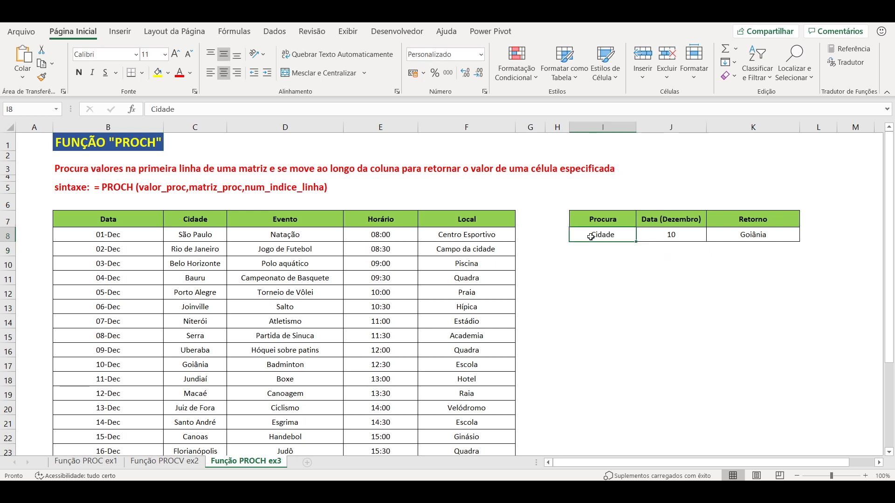
text(Local)
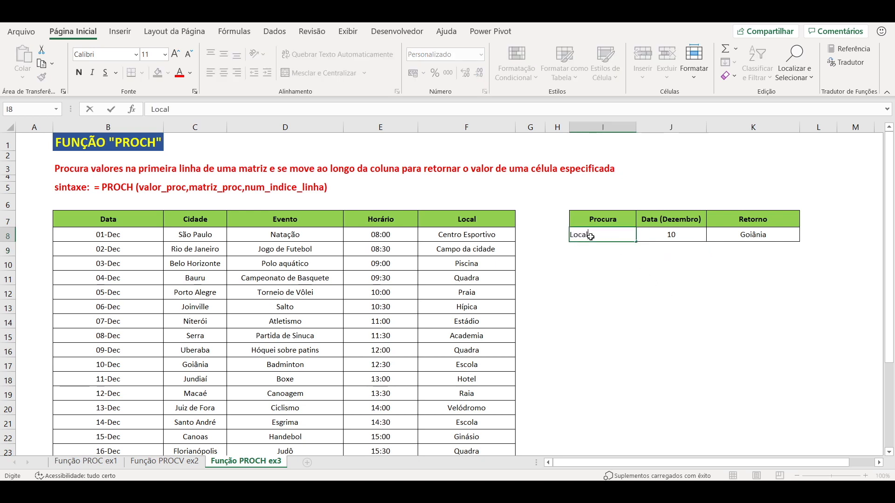
key(Return)
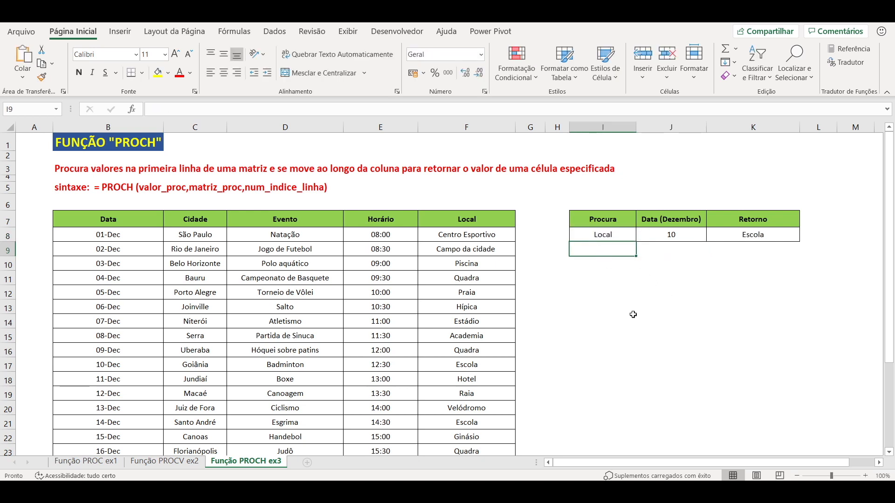
scroll(636, 321, down, 1)
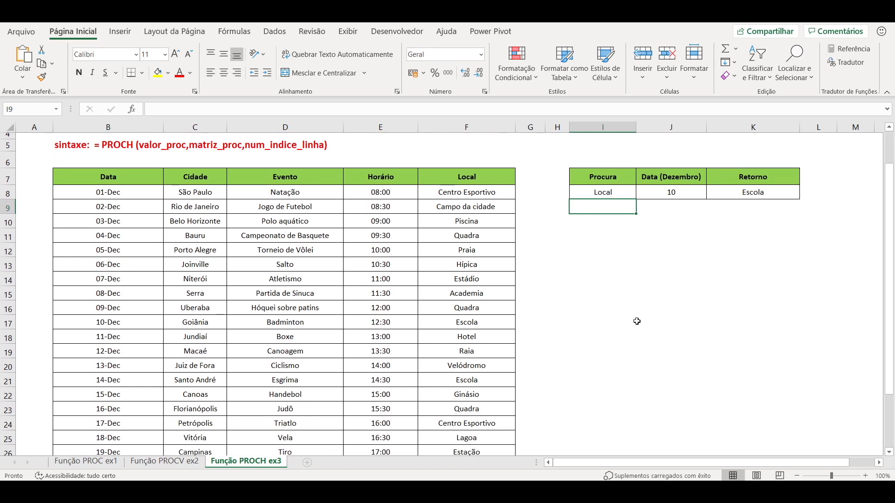
scroll(641, 314, up, 1)
Set the December date in J8 to 21 and check the returned Local against the 21-Dec table row
click(690, 237)
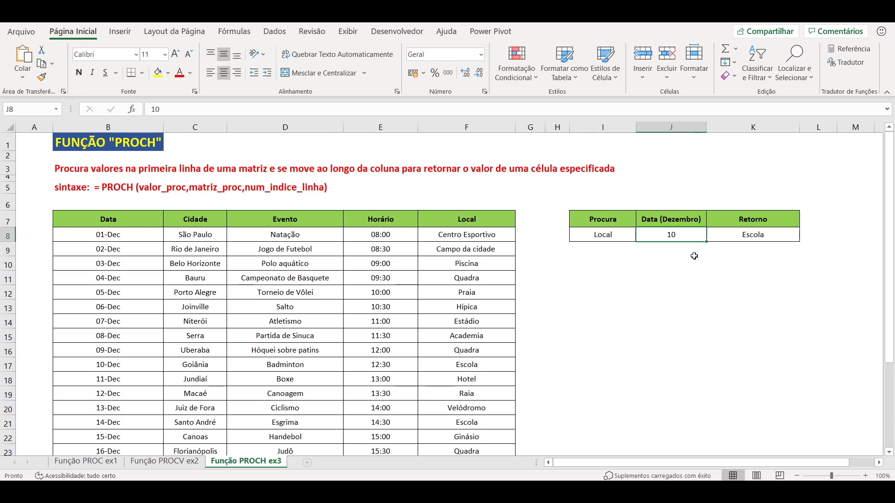
text(21)
key(Return)
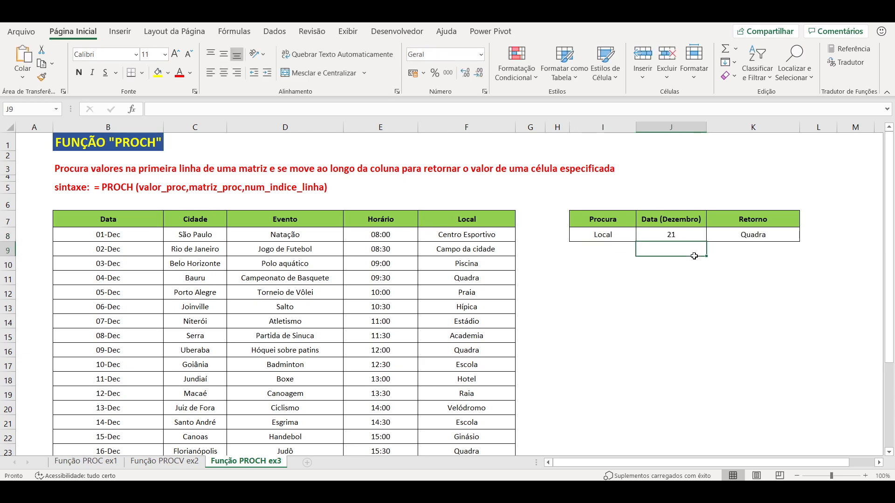
scroll(642, 292, down, 5)
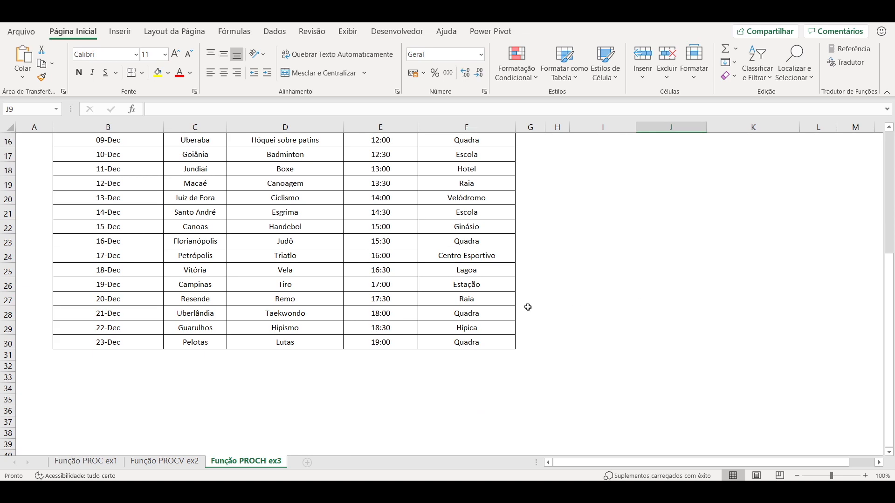
scroll(474, 314, up, 3)
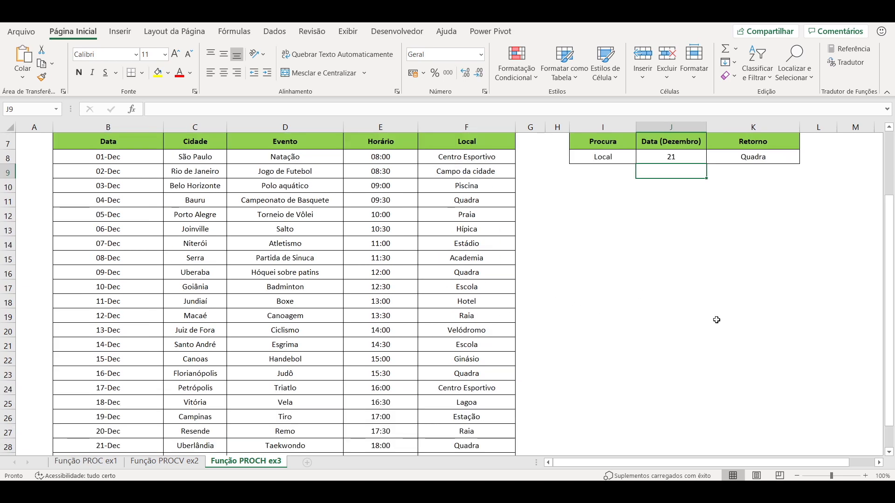
scroll(716, 320, up, 2)
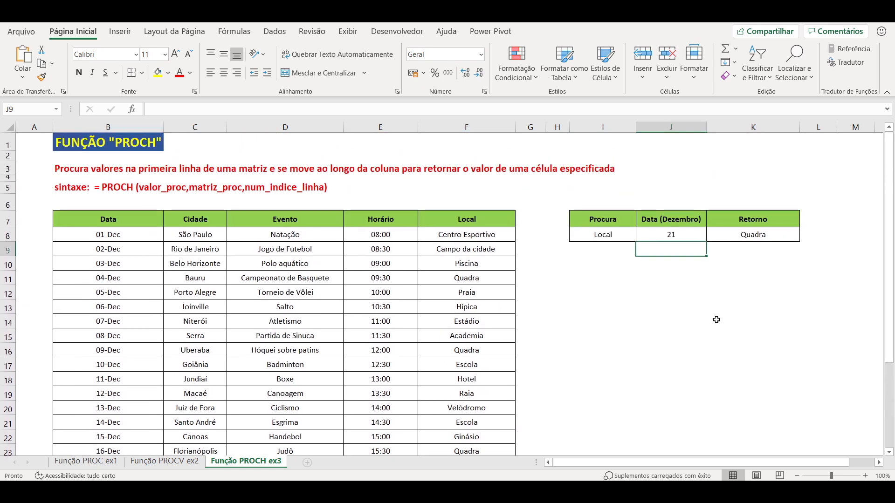